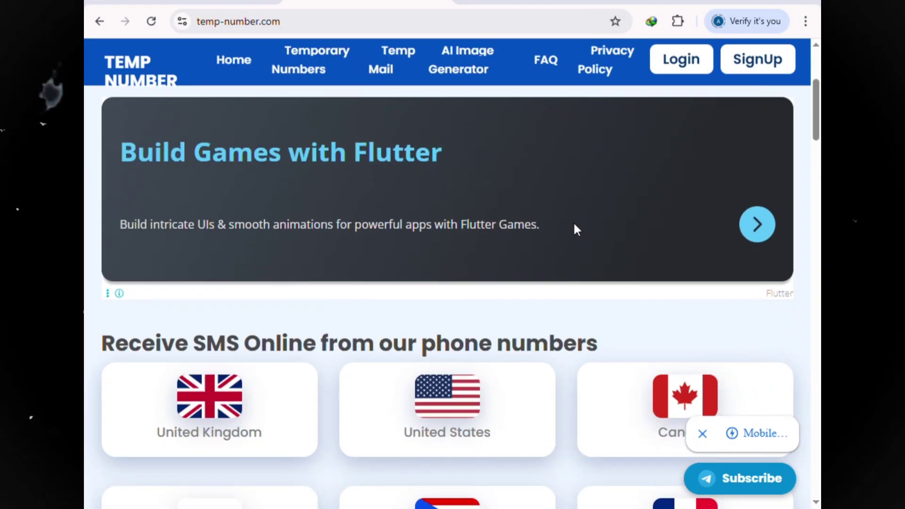
Step: Scroll down the ChatGLM (Zhipu Qingyan) home page to preview it
{"action": "scroll", "coordinate": [574, 224], "scroll_direction": "down", "scroll_amount": 3}
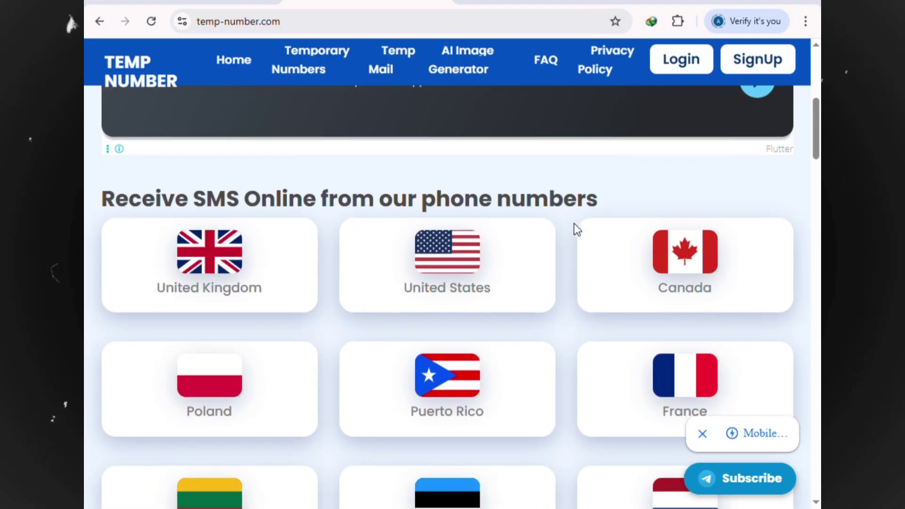
{"action": "scroll", "coordinate": [574, 229], "scroll_direction": "down", "scroll_amount": 2}
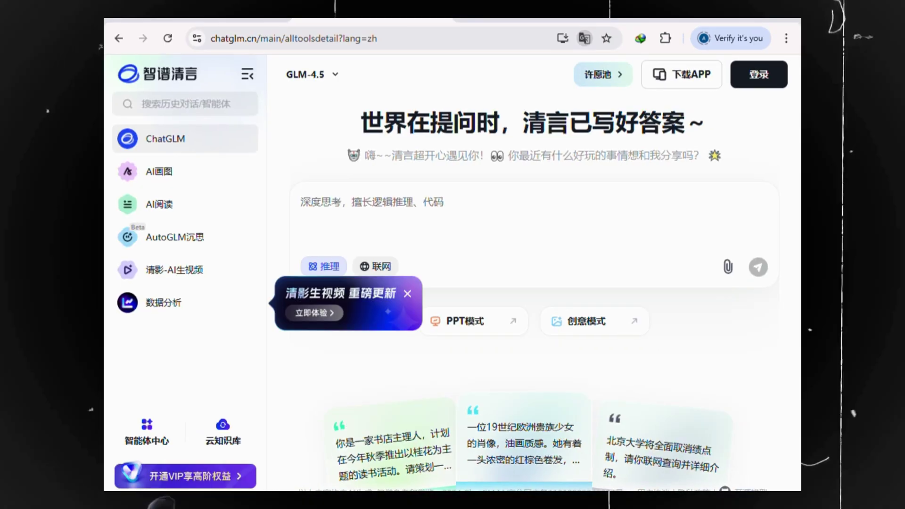
Step: Open and close the GLM-4.5 model information panel, then scroll the home page
{"action": "left_click", "coordinate": [316, 76]}
{"action": "left_click", "coordinate": [649, 285]}
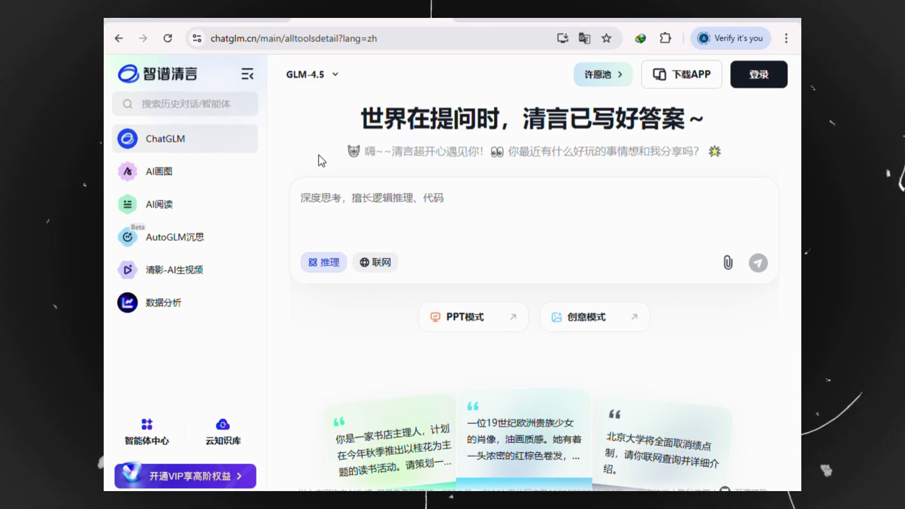
{"action": "scroll", "coordinate": [323, 160], "scroll_direction": "down", "scroll_amount": 2}
{"action": "scroll", "coordinate": [324, 157], "scroll_direction": "up", "scroll_amount": 2}
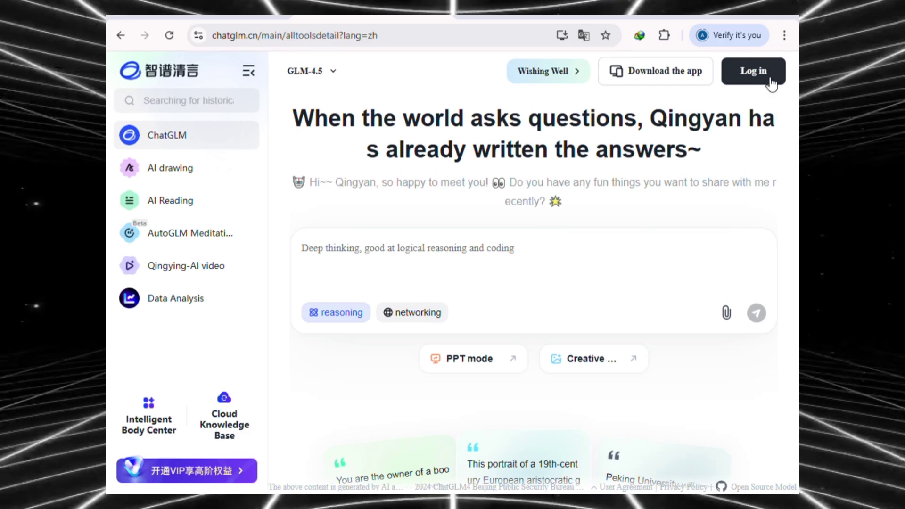
Step: Start the ChatGLM phone login and browse the +86 country dialling-code list
{"action": "left_click", "coordinate": [770, 80]}
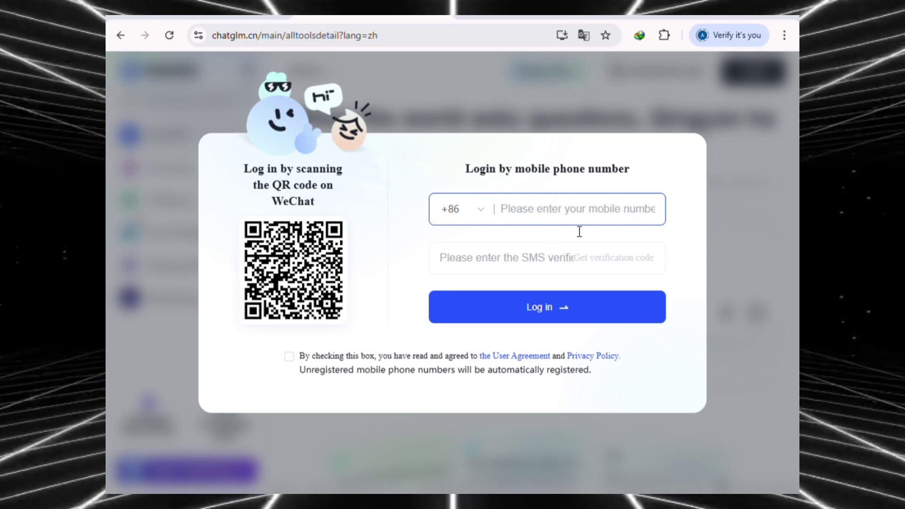
{"action": "left_click", "coordinate": [486, 216]}
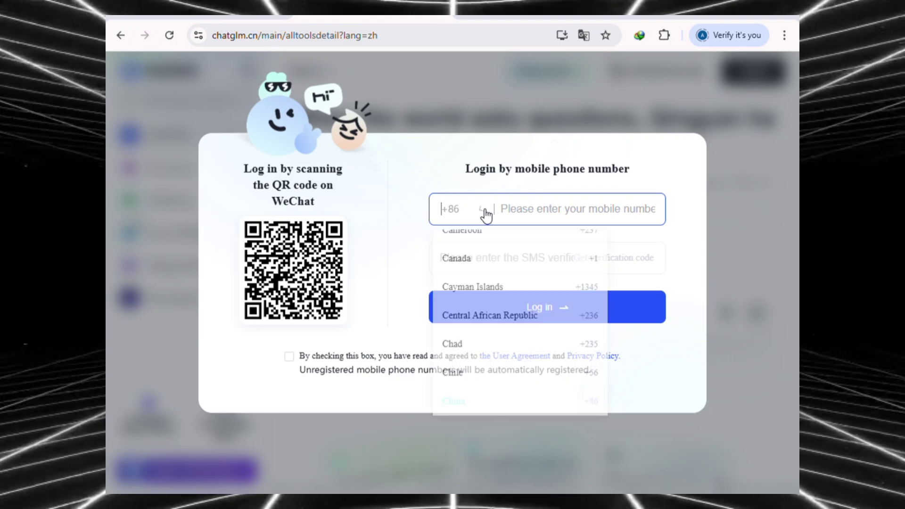
{"action": "scroll", "coordinate": [491, 285], "scroll_direction": "up", "scroll_amount": 3}
{"action": "scroll", "coordinate": [491, 286], "scroll_direction": "up", "scroll_amount": 2}
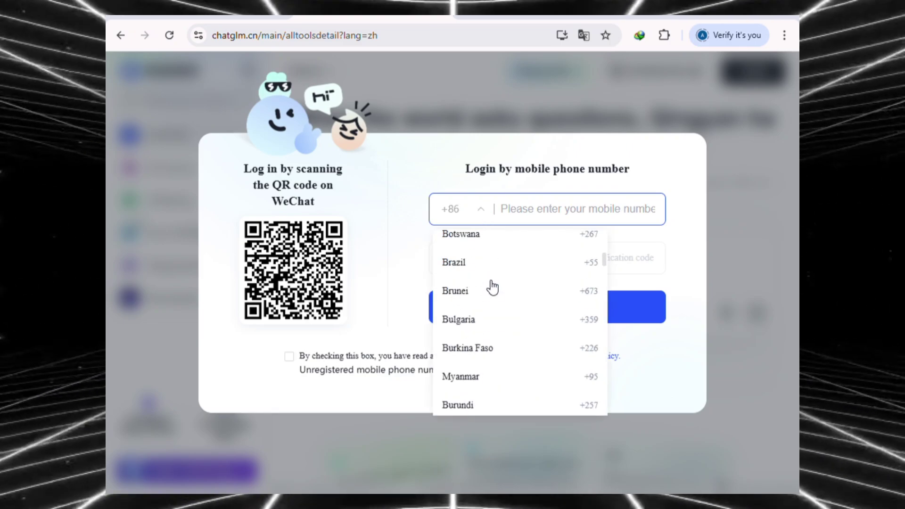
{"action": "scroll", "coordinate": [491, 285], "scroll_direction": "down", "scroll_amount": 4}
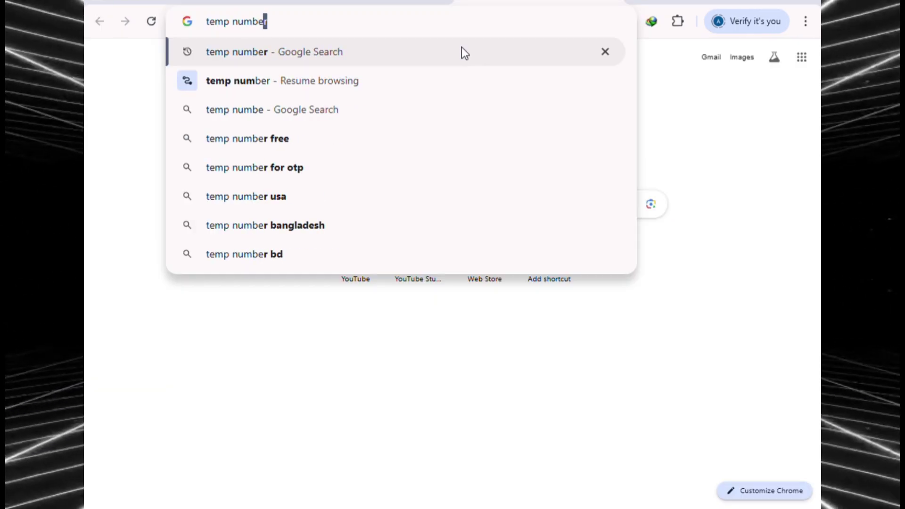
Step: Search Google for 'temp number' and open the temp-number.com site
{"action": "key", "text": "Return"}
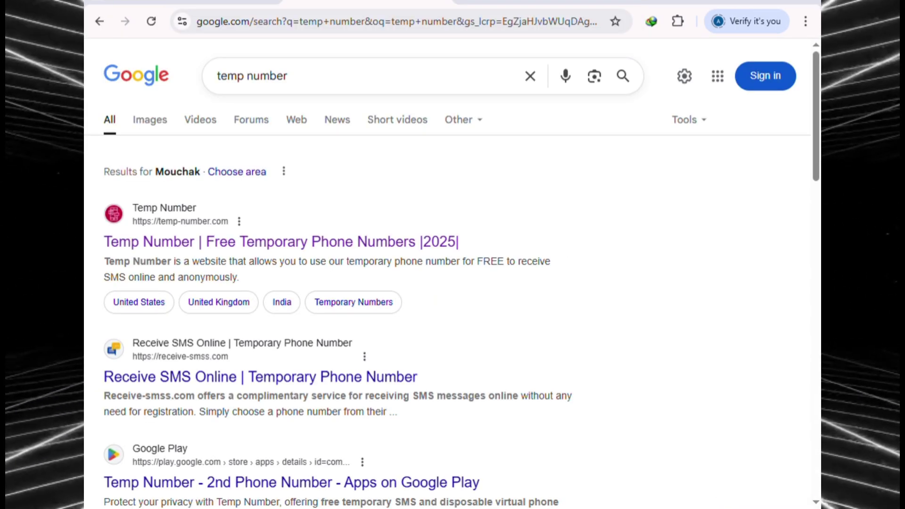
{"action": "left_click", "coordinate": [333, 246]}
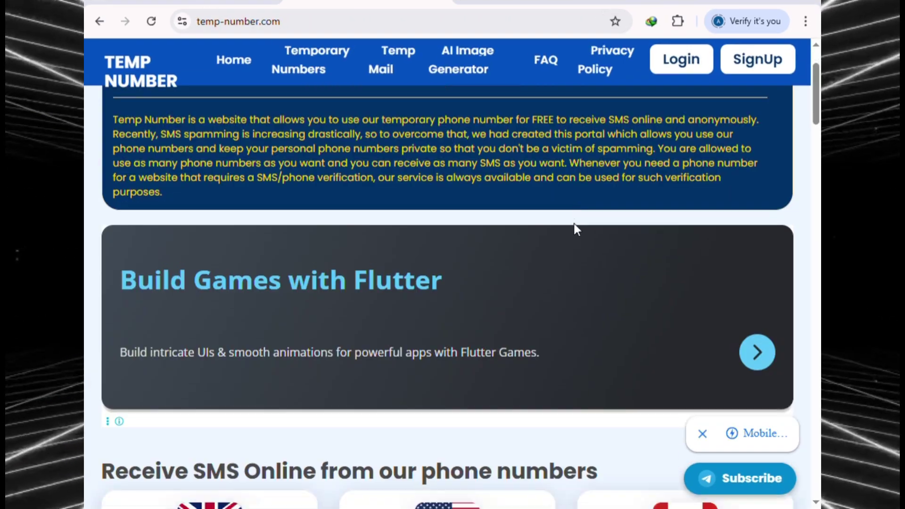
{"action": "scroll", "coordinate": [574, 228], "scroll_direction": "down", "scroll_amount": 5}
{"action": "scroll", "coordinate": [196, 214], "scroll_direction": "down", "scroll_amount": 1}
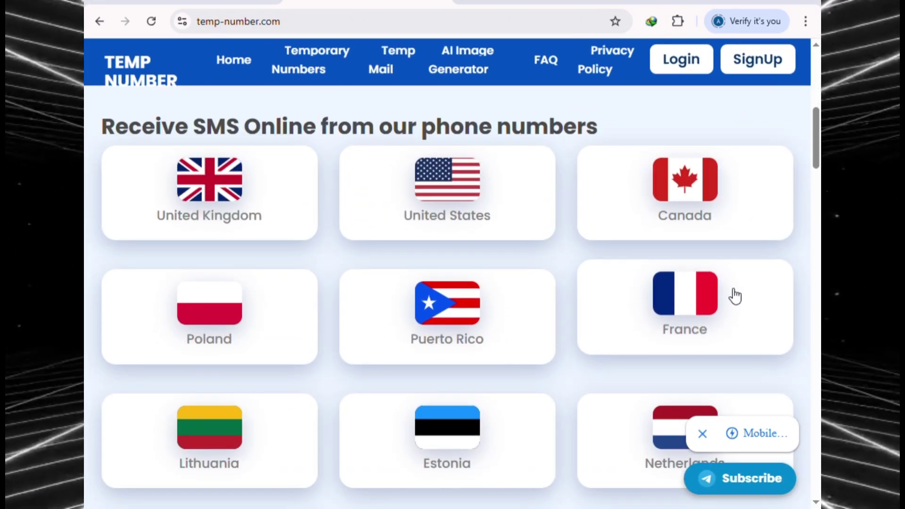
Step: Copy a Canadian temporary phone number from Temp Number
{"action": "left_click", "coordinate": [683, 198]}
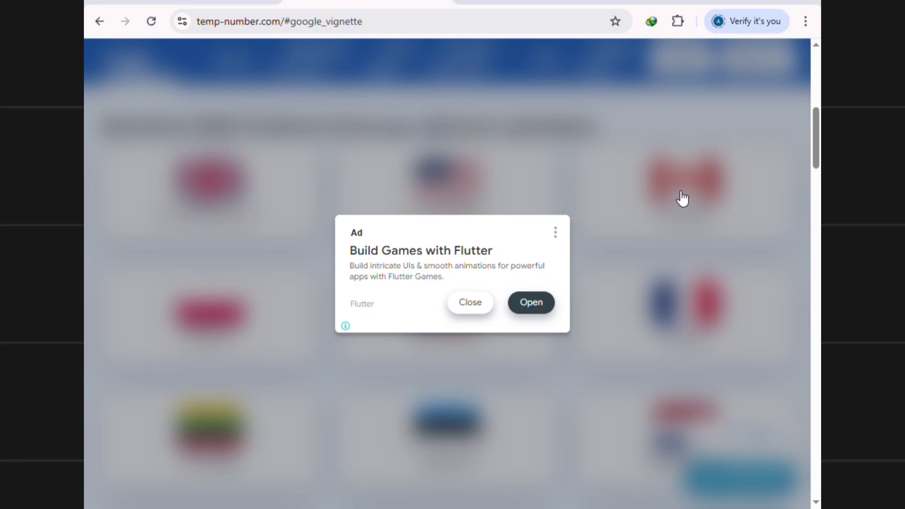
{"action": "left_click", "coordinate": [467, 304]}
{"action": "scroll", "coordinate": [448, 283], "scroll_direction": "down", "scroll_amount": 5}
{"action": "left_click", "coordinate": [216, 373]}
{"action": "left_click", "coordinate": [544, 193]}
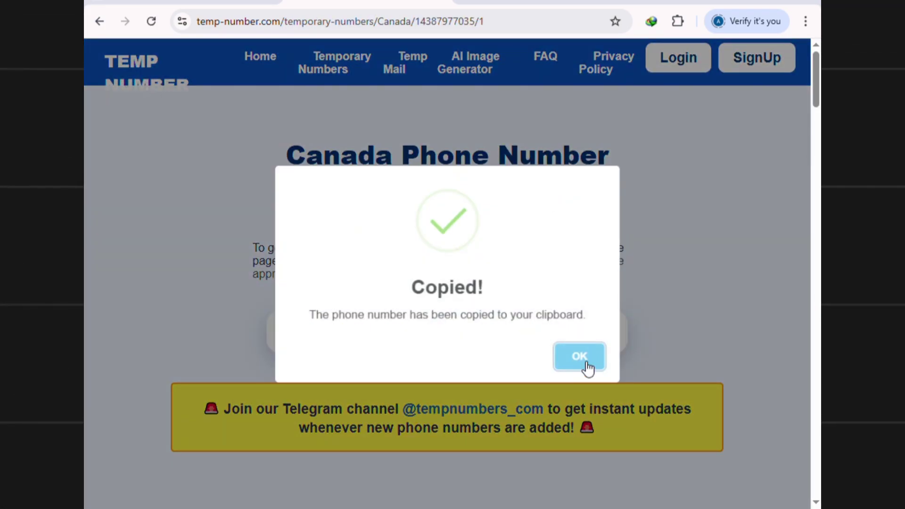
{"action": "left_click", "coordinate": [580, 357]}
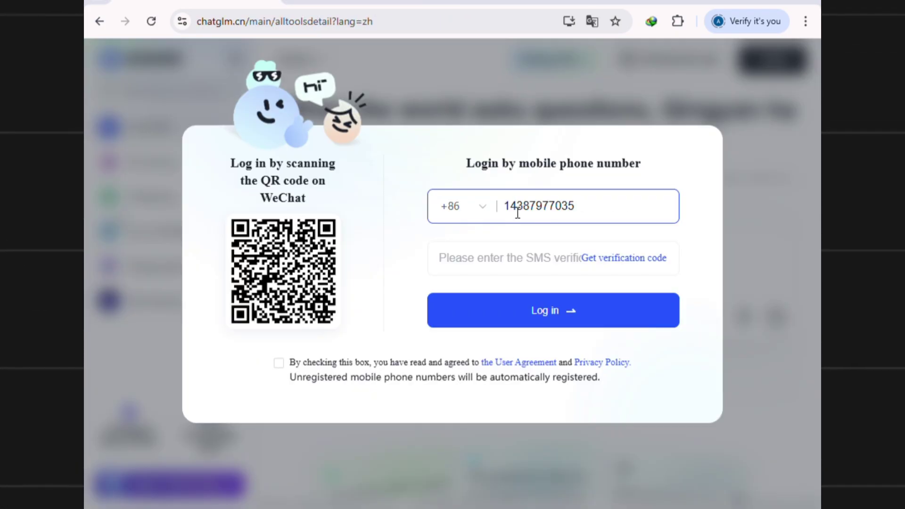
Step: Switch the login country code to +1 and request an SMS verification code
{"action": "left_click", "coordinate": [482, 208]}
{"action": "scroll", "coordinate": [468, 248], "scroll_direction": "up", "scroll_amount": 2}
{"action": "left_click", "coordinate": [468, 248]}
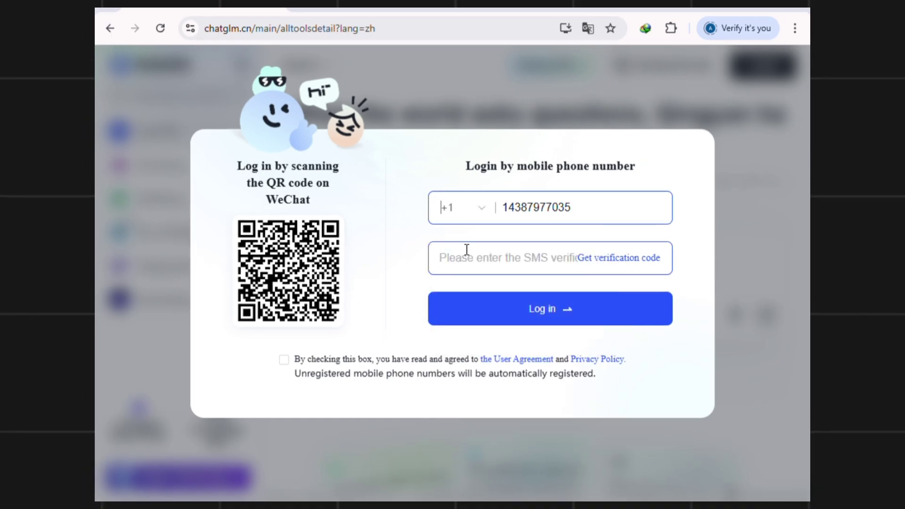
{"action": "left_click", "coordinate": [613, 267]}
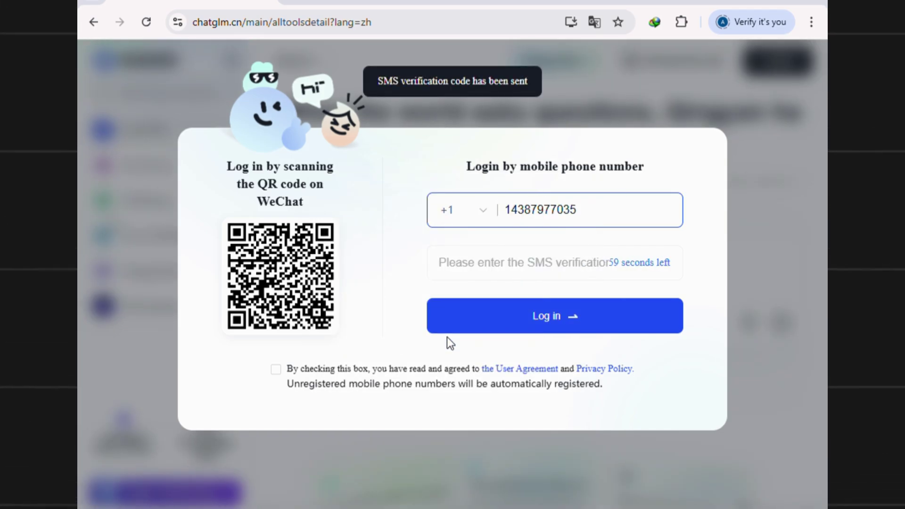
Step: Refresh the Canadian number's inbox on Temp Number and select ChatGLM's verification code
{"action": "left_click", "coordinate": [366, 2]}
{"action": "left_click", "coordinate": [350, 323]}
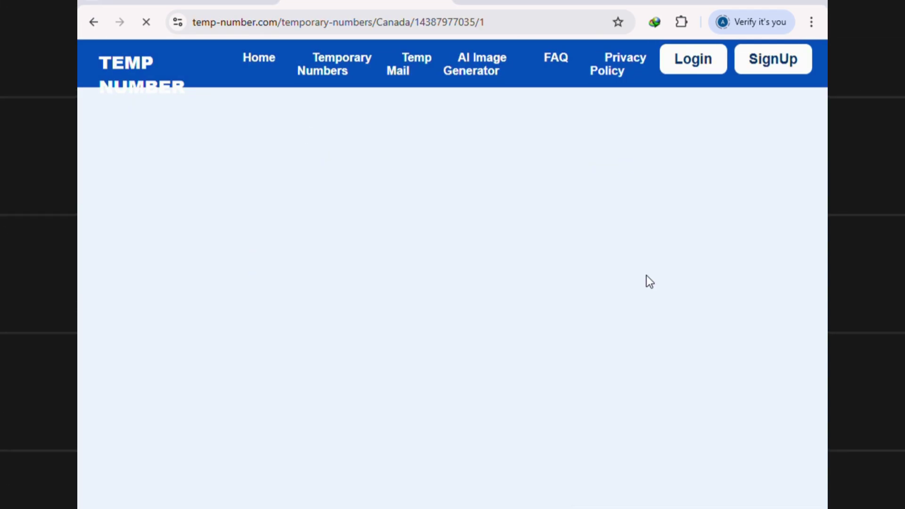
{"action": "scroll", "coordinate": [488, 240], "scroll_direction": "down", "scroll_amount": 10}
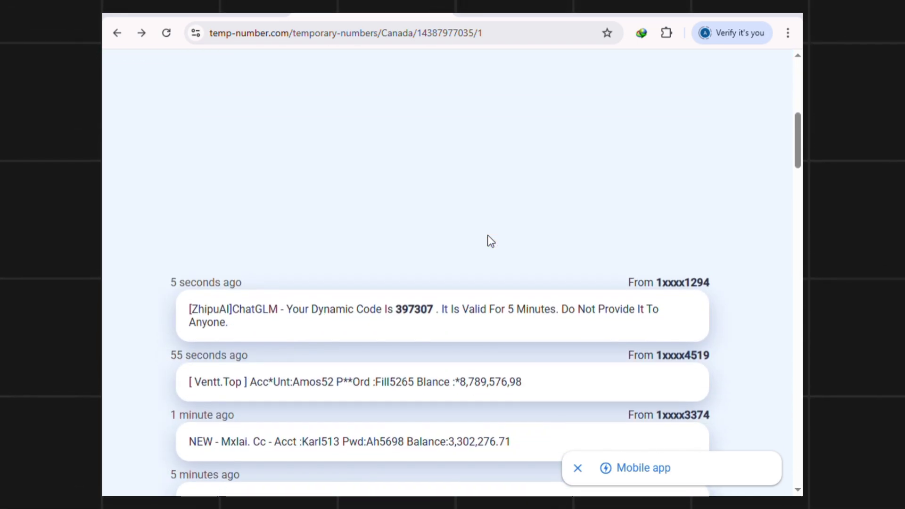
{"action": "left_click_drag", "start_coordinate": [232, 307], "coordinate": [258, 308]}
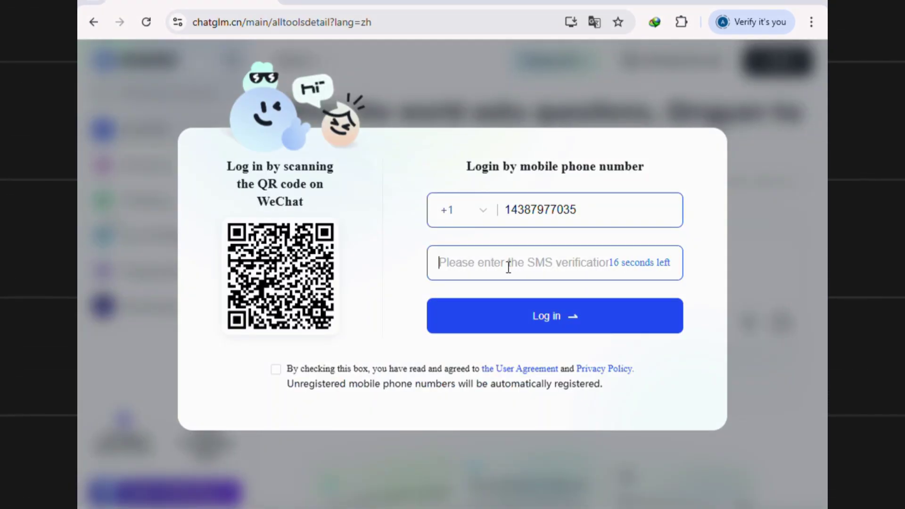
Step: Paste the SMS verification code and complete the ChatGLM login
{"action": "key", "text": "ctrl+v"}
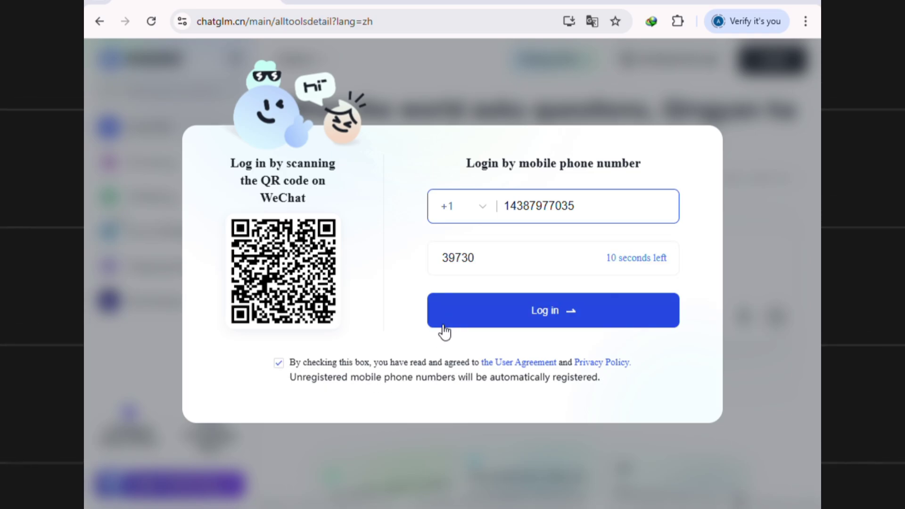
{"action": "left_click", "coordinate": [444, 326]}
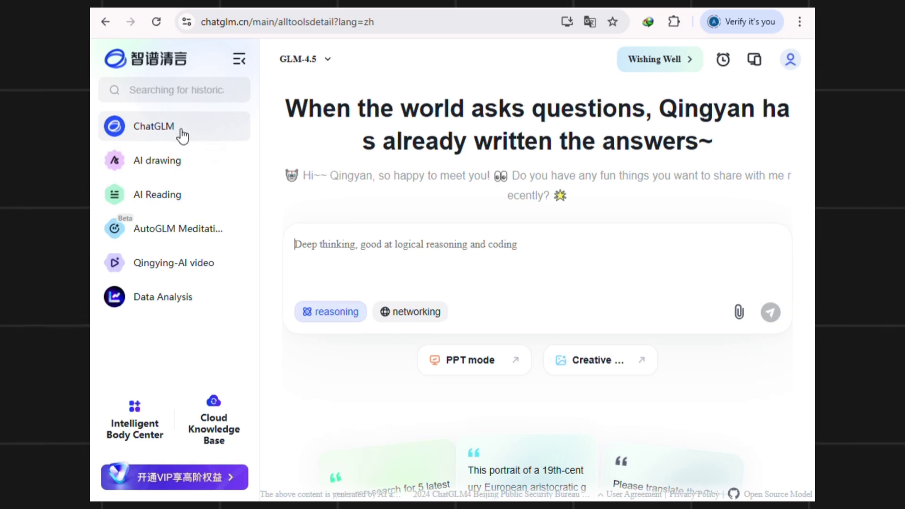
Step: Open a new chat, then go to AI drawing and scroll through its example images
{"action": "left_click", "coordinate": [182, 130]}
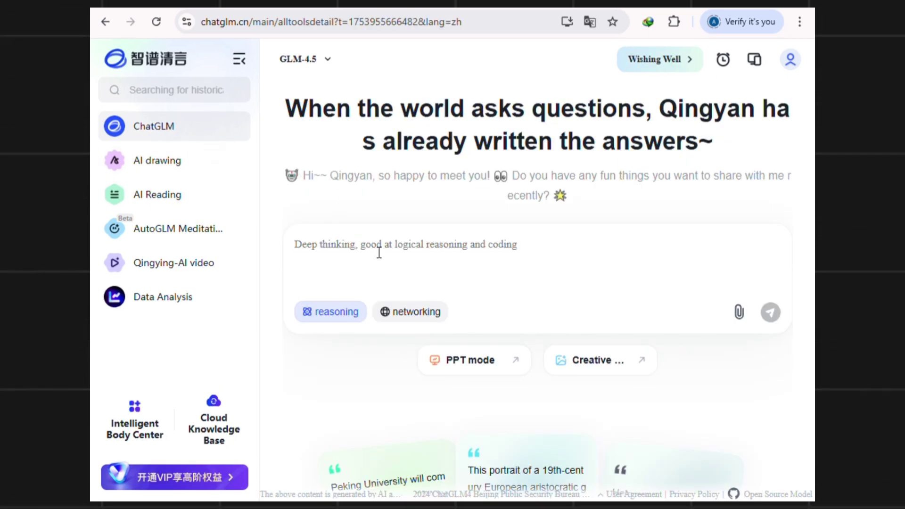
{"action": "left_click", "coordinate": [380, 253]}
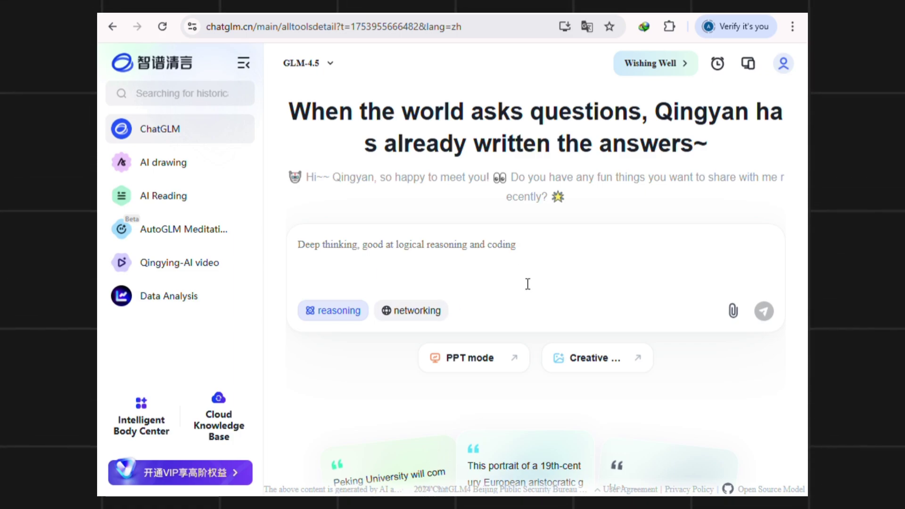
{"action": "left_click", "coordinate": [217, 168]}
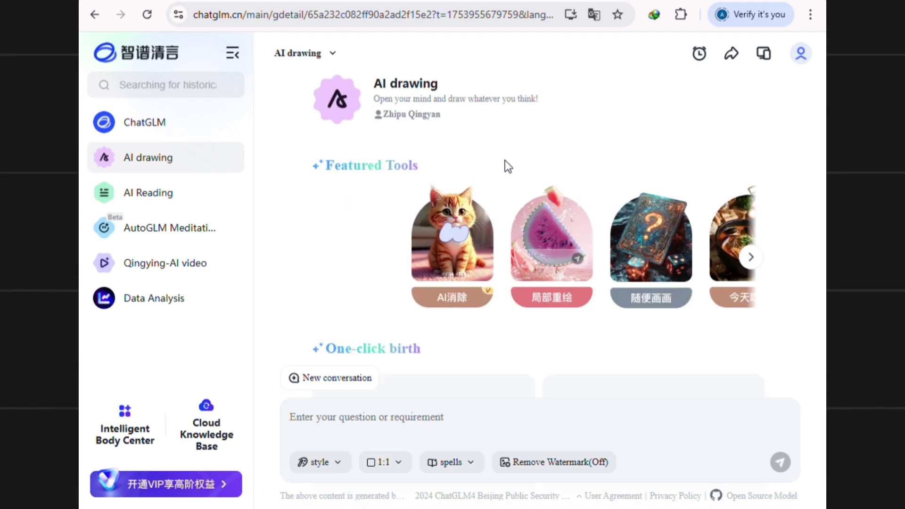
{"action": "scroll", "coordinate": [505, 160], "scroll_direction": "down", "scroll_amount": 5}
{"action": "scroll", "coordinate": [505, 159], "scroll_direction": "down", "scroll_amount": 4}
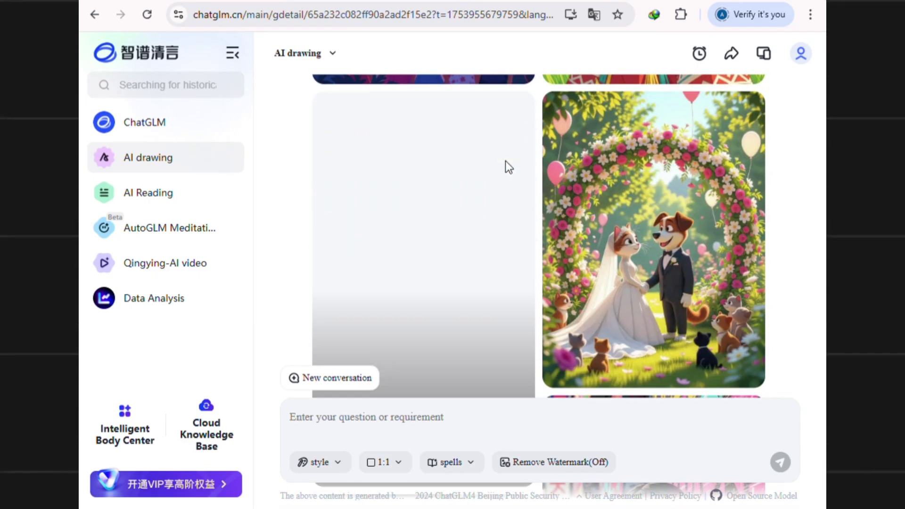
{"action": "scroll", "coordinate": [536, 160], "scroll_direction": "down", "scroll_amount": 15}
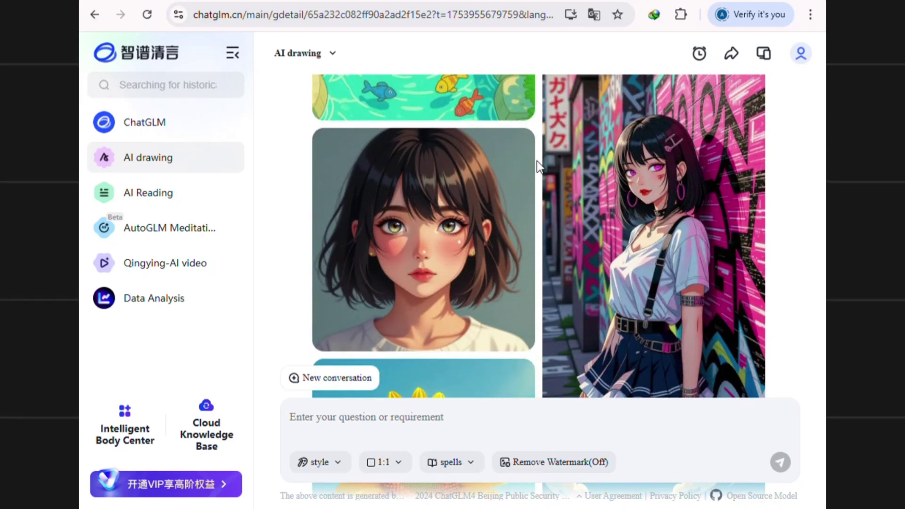
{"action": "scroll", "coordinate": [536, 160], "scroll_direction": "down", "scroll_amount": 10}
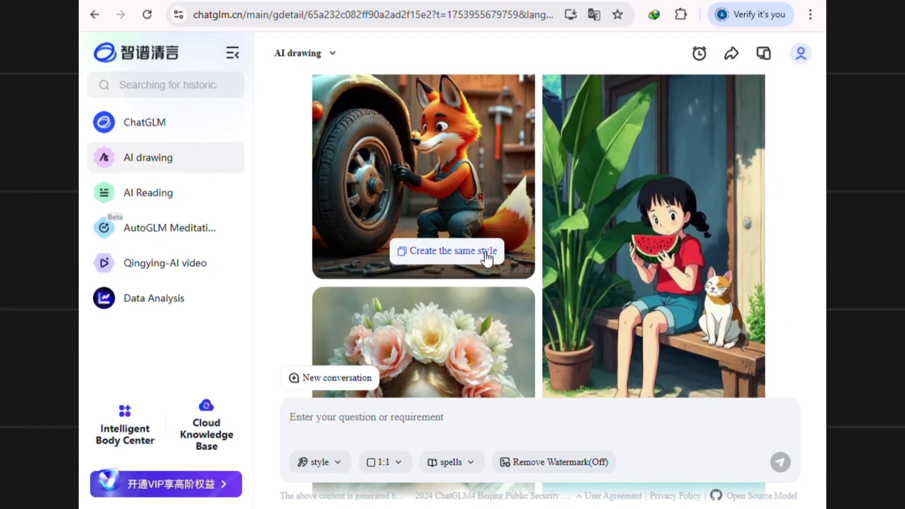
{"action": "scroll", "coordinate": [496, 254], "scroll_direction": "up", "scroll_amount": 5}
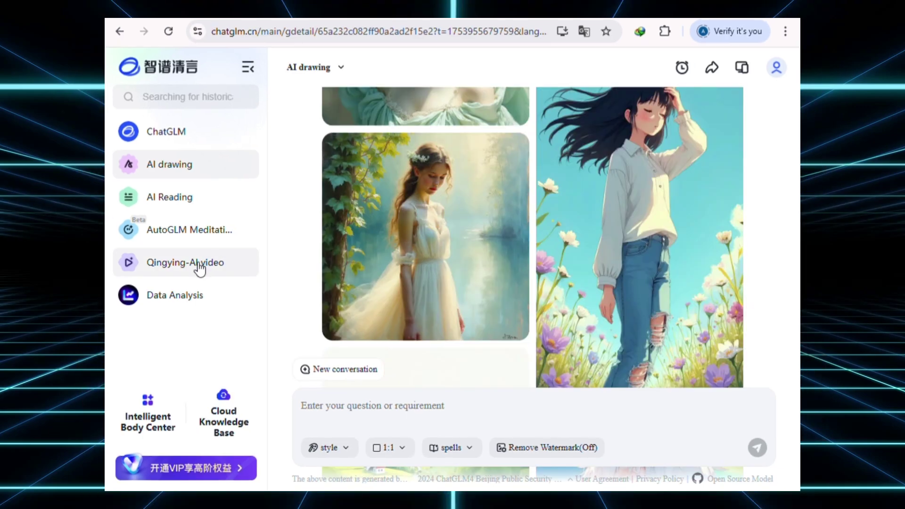
Step: Browse the Qingying AI video examples, then return to the main ChatGLM chat
{"action": "left_click", "coordinate": [194, 264]}
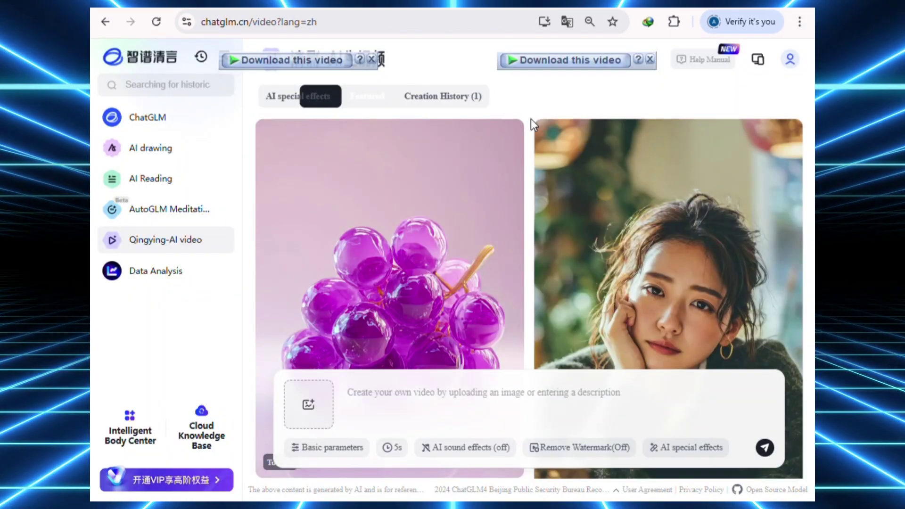
{"action": "scroll", "coordinate": [534, 123], "scroll_direction": "down", "scroll_amount": 8}
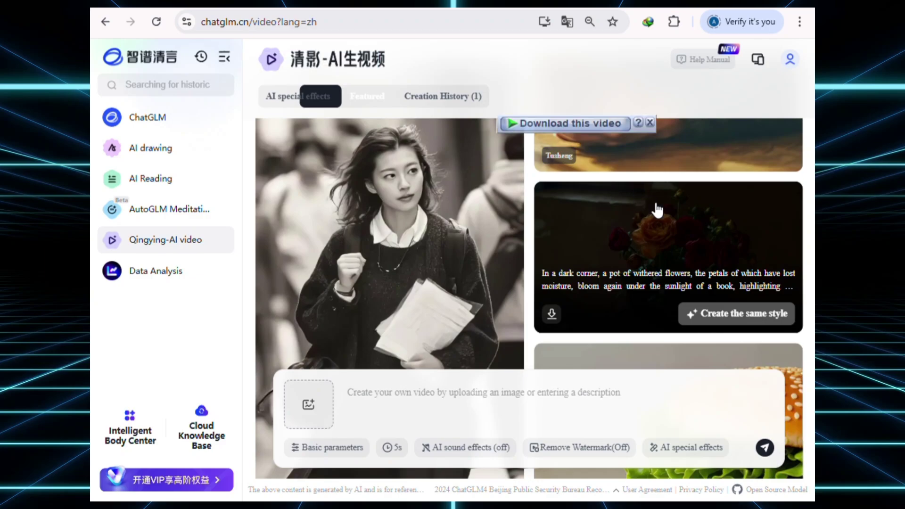
{"action": "scroll", "coordinate": [485, 216], "scroll_direction": "down", "scroll_amount": 10}
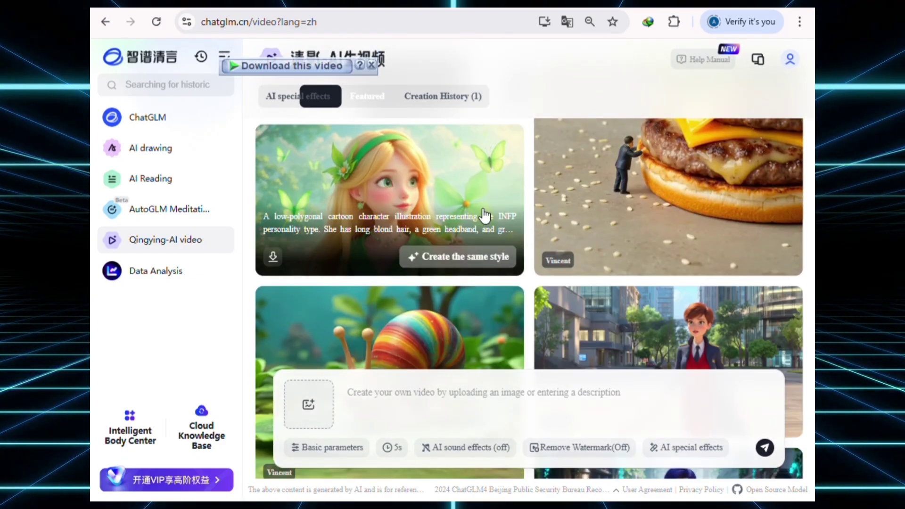
{"action": "scroll", "coordinate": [485, 216], "scroll_direction": "up", "scroll_amount": 2}
{"action": "scroll", "coordinate": [485, 214], "scroll_direction": "down", "scroll_amount": 5}
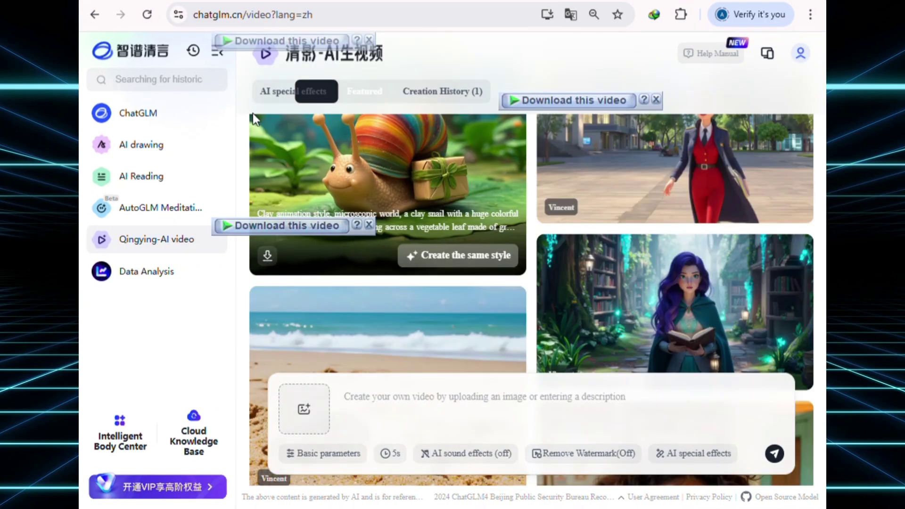
{"action": "left_click", "coordinate": [163, 121]}
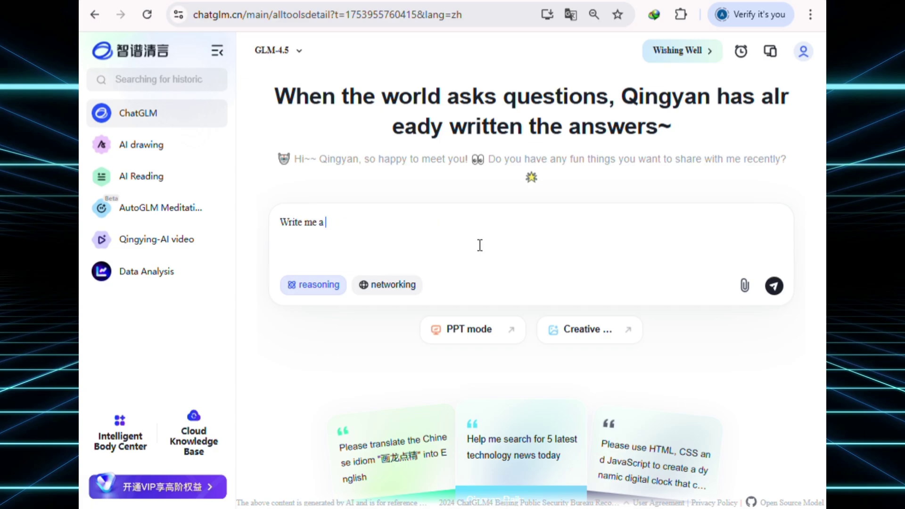
Step: Ask ChatGLM to write a prompt for a Pixar-style image of a boy and girl in their garden
{"action": "key", "text": "BackSpace"}
{"action": "type", "text": "xer style image of a boy and girl playing "}
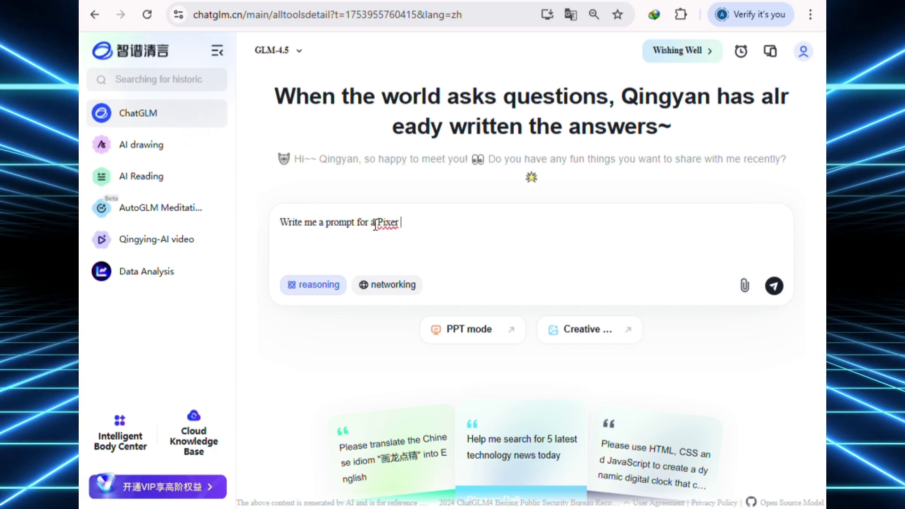
{"action": "type", "text": "in their beautiful garden"}
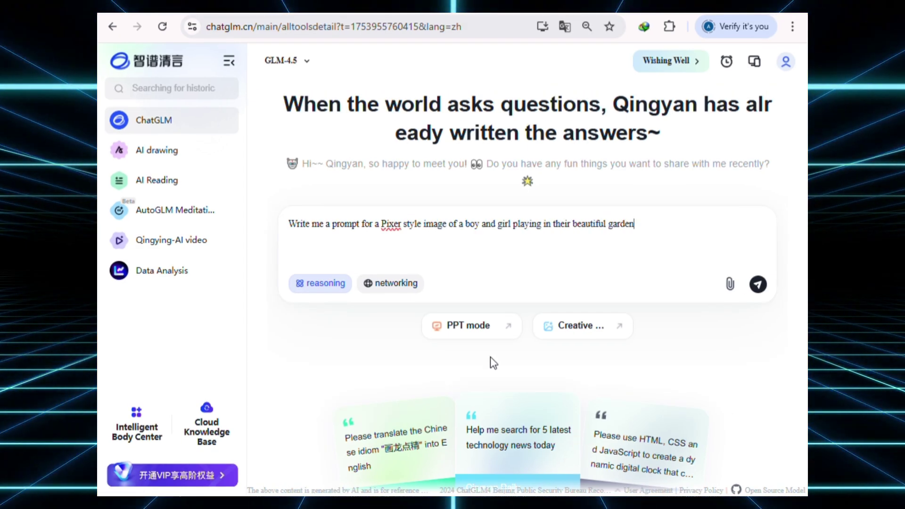
{"action": "left_click", "coordinate": [758, 284]}
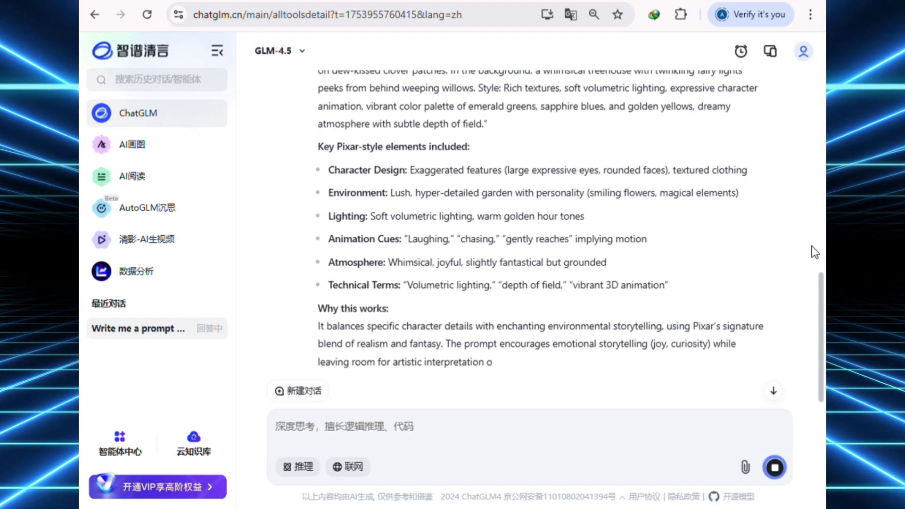
{"action": "scroll", "coordinate": [794, 245], "scroll_direction": "up", "scroll_amount": 2}
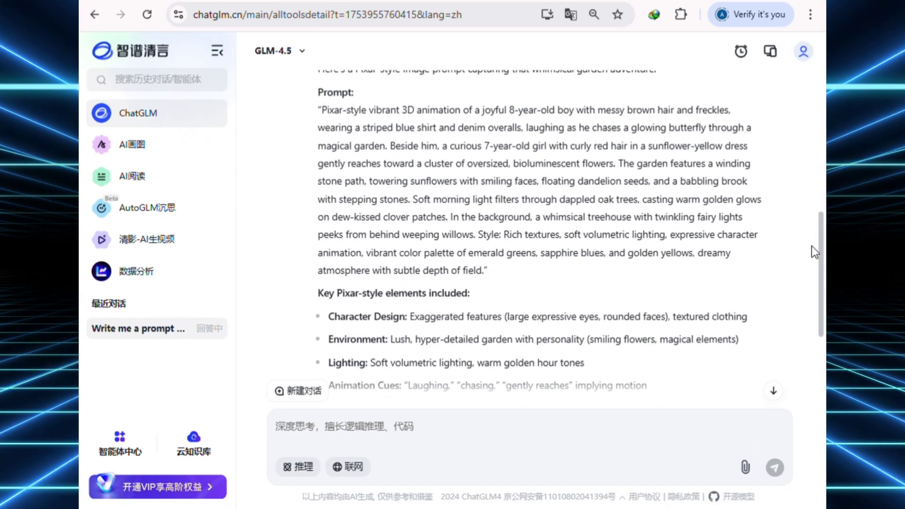
{"action": "scroll", "coordinate": [627, 259], "scroll_direction": "down", "scroll_amount": 4}
{"action": "scroll", "coordinate": [424, 212], "scroll_direction": "up", "scroll_amount": 5}
Step: Generate 16:9 AI drawings from the pasted garden prompt and enlarge the first image
{"action": "left_click", "coordinate": [183, 145]}
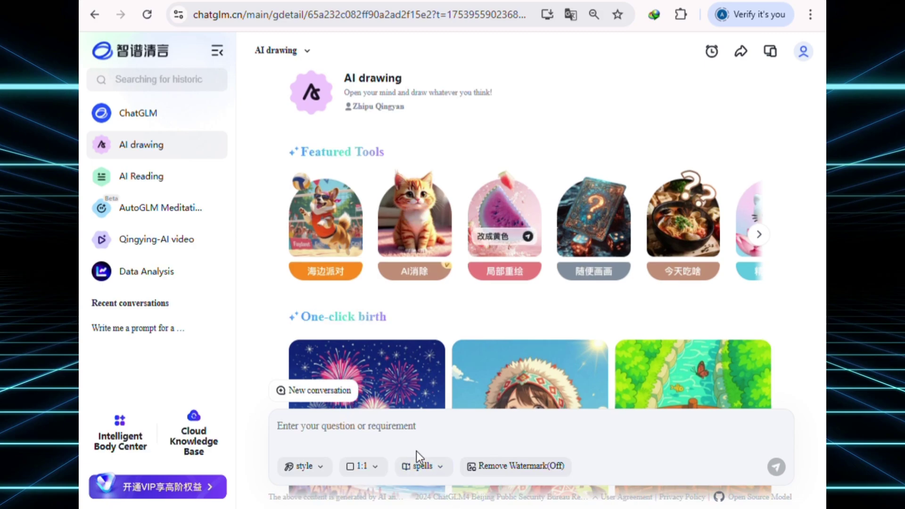
{"action": "key", "text": "ctrl+v"}
{"action": "left_click", "coordinate": [363, 466]}
{"action": "left_click", "coordinate": [325, 431]}
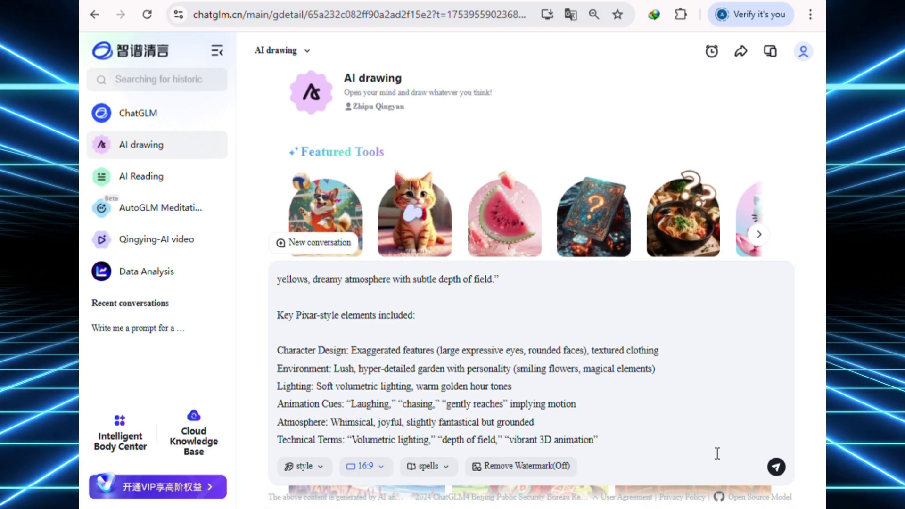
{"action": "left_click", "coordinate": [776, 467]}
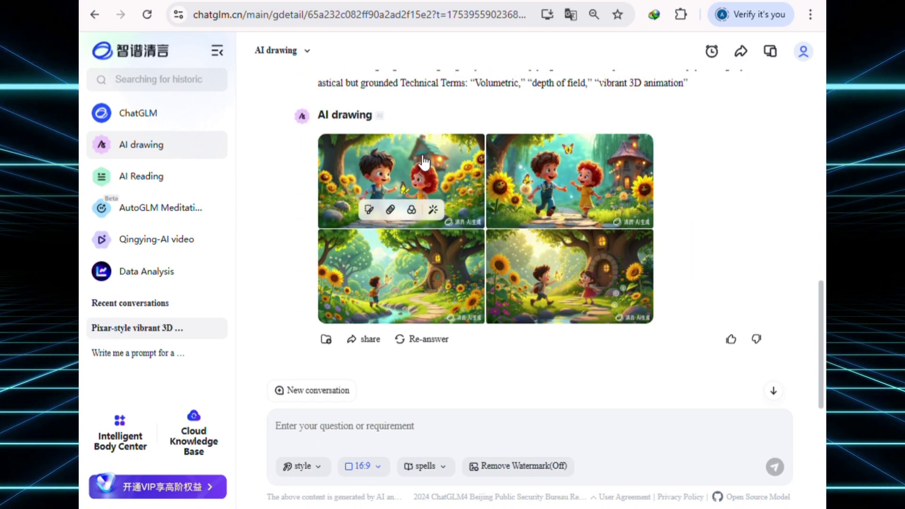
{"action": "left_click", "coordinate": [425, 163]}
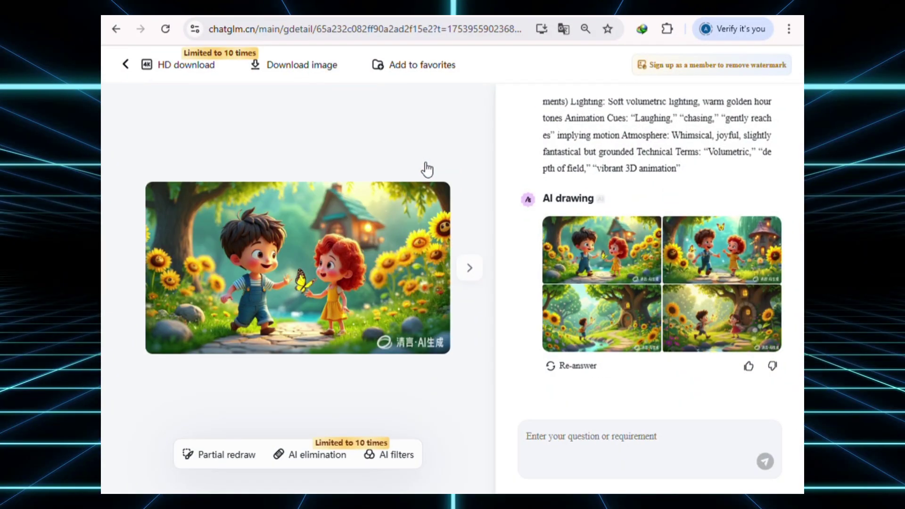
Step: Step to the fourth image, the boy and girl by the tree house, download it, and return to chat
{"action": "left_click", "coordinate": [469, 269]}
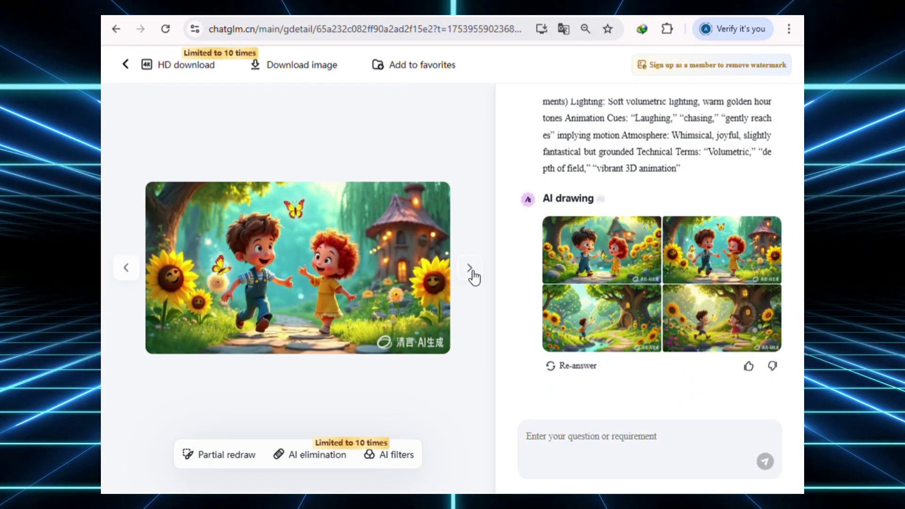
{"action": "left_click", "coordinate": [470, 268]}
{"action": "left_click", "coordinate": [470, 268]}
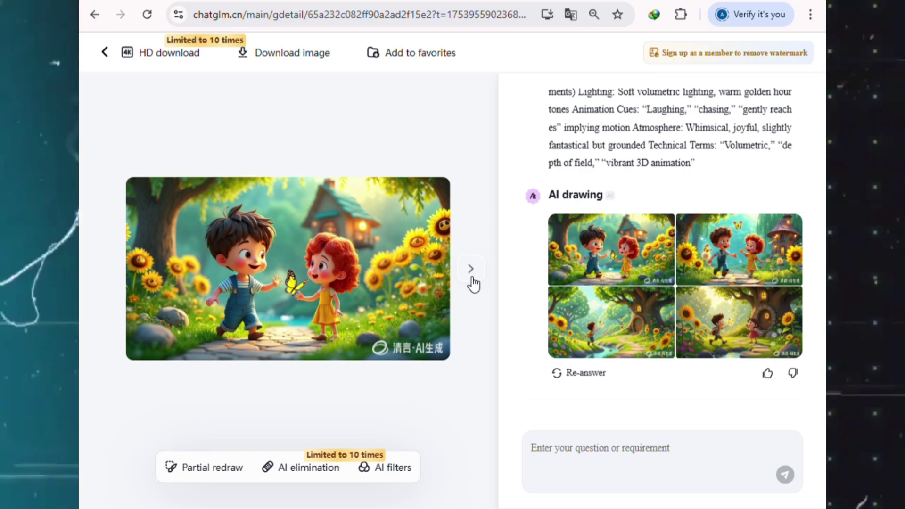
{"action": "left_click", "coordinate": [472, 279]}
{"action": "left_click", "coordinate": [472, 280]}
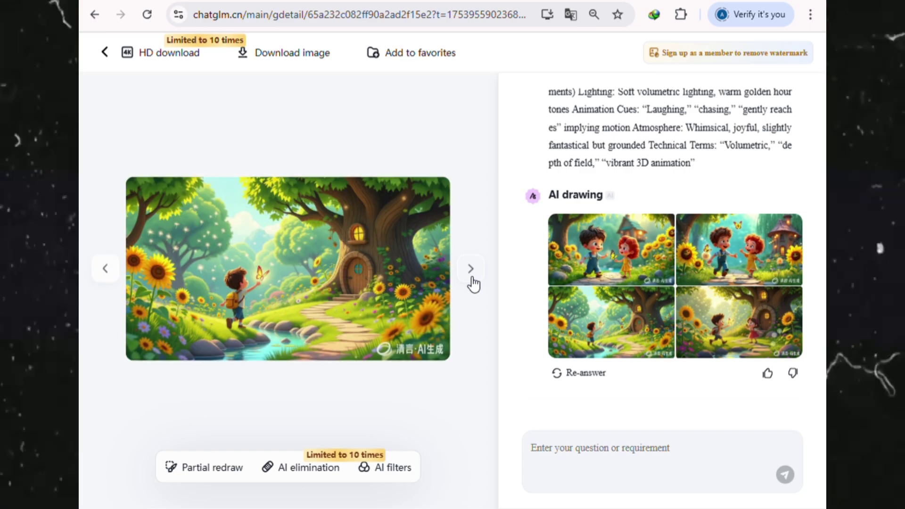
{"action": "left_click", "coordinate": [472, 279]}
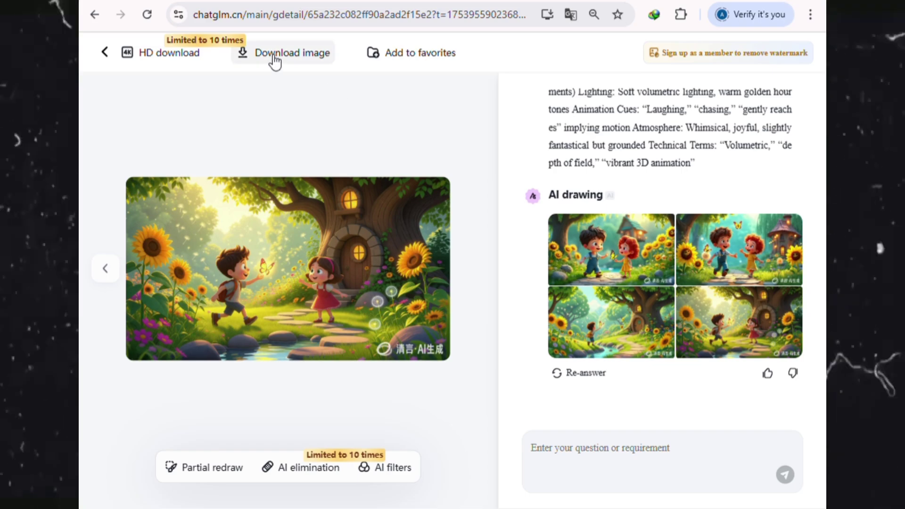
{"action": "left_click", "coordinate": [269, 55]}
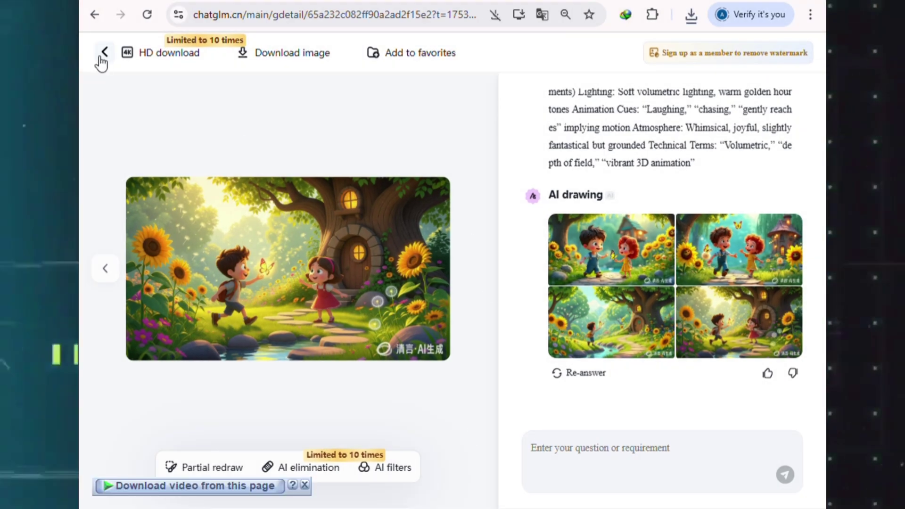
{"action": "left_click", "coordinate": [103, 52]}
Step: Send the panda-and-tiger-cub prompt, enlarge the first result, and select a long prompt to copy
{"action": "left_click", "coordinate": [474, 453]}
{"action": "type", "text": "A pr"}
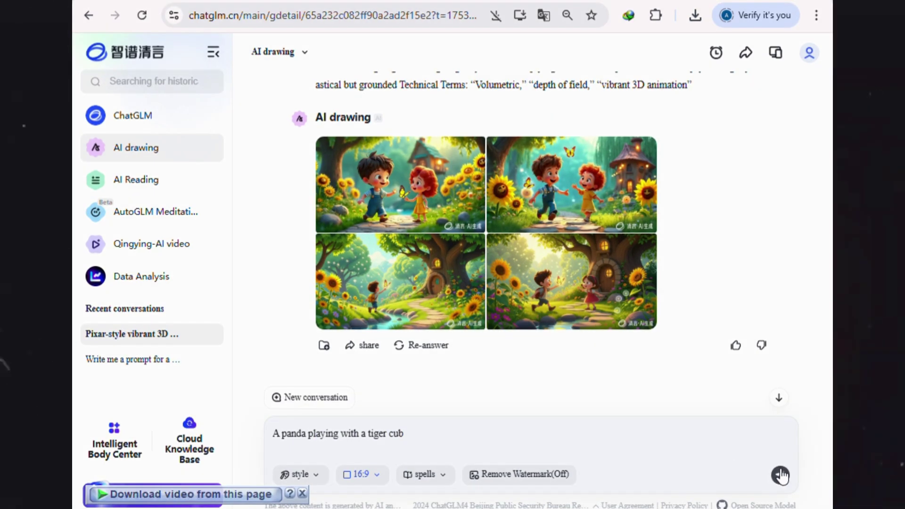
{"action": "key", "text": "Return"}
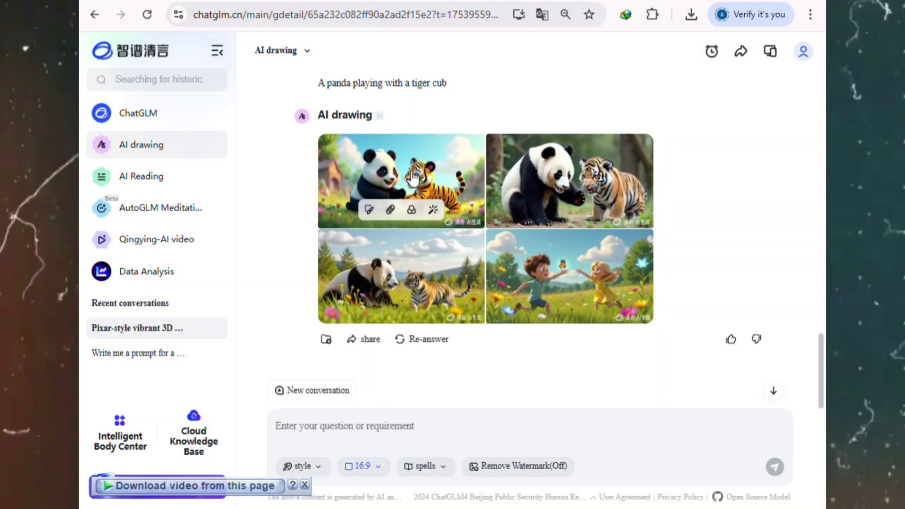
{"action": "left_click", "coordinate": [401, 182]}
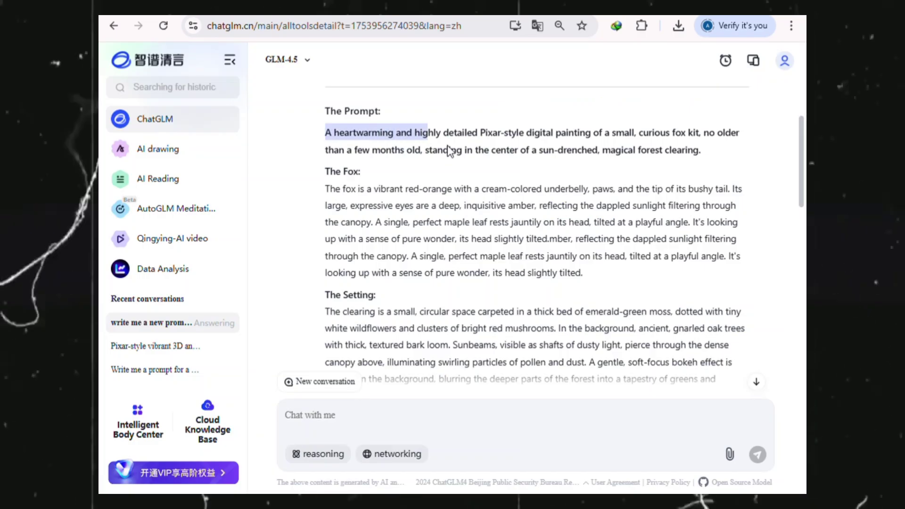
{"action": "mouse_move", "coordinate": [455, 150]}
{"action": "left_mouse_down"}
{"action": "mouse_move", "coordinate": [595, 378]}
{"action": "mouse_move", "coordinate": [593, 393]}
{"action": "mouse_move", "coordinate": [596, 253]}
{"action": "left_mouse_up"}
Step: Generate images in AI drawing from the pasted fox prompt at 16:9 proportion
{"action": "left_click", "coordinate": [156, 149]}
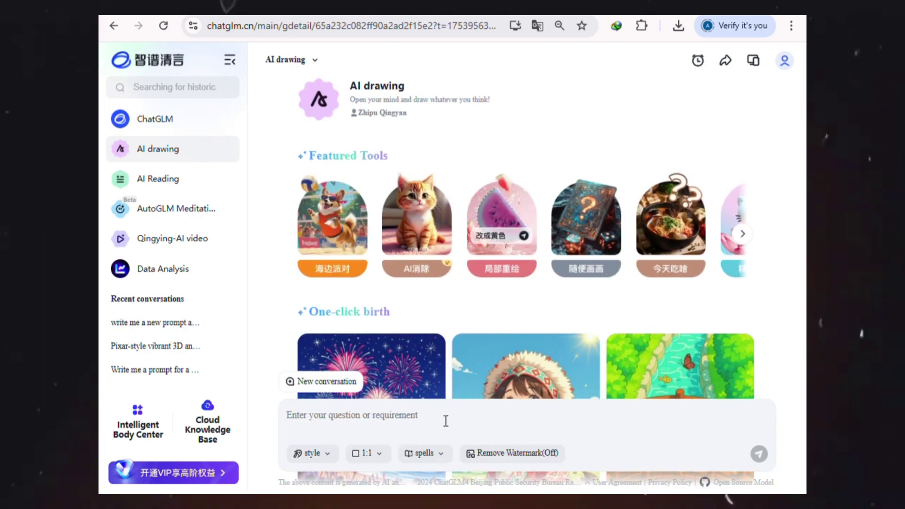
{"action": "left_click", "coordinate": [446, 421]}
{"action": "key", "text": "ctrl+v"}
{"action": "left_click", "coordinate": [366, 453]}
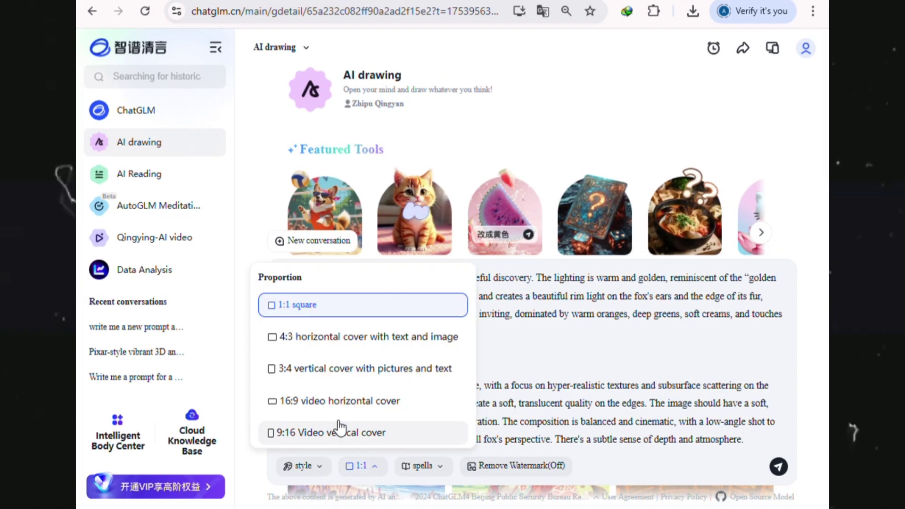
{"action": "left_click", "coordinate": [340, 402]}
{"action": "left_click", "coordinate": [779, 467]}
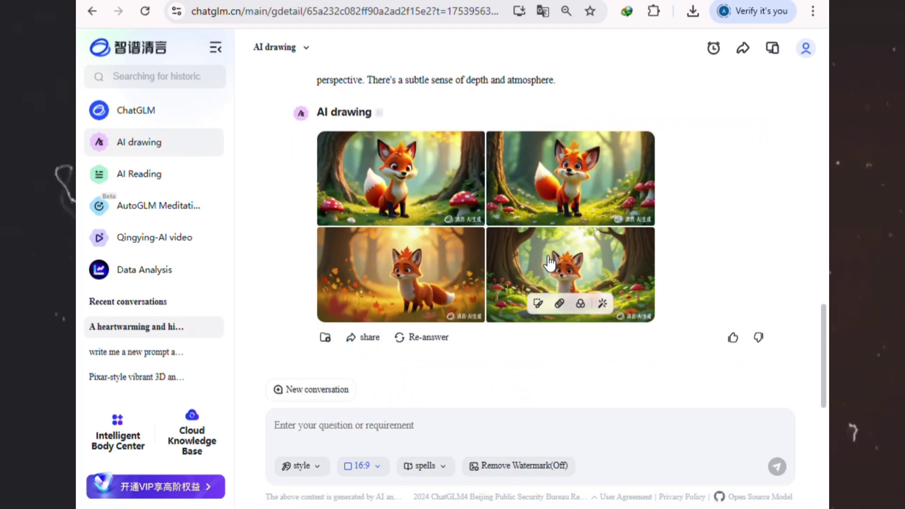
Step: Browse the generated fox images and the first panda image full size
{"action": "left_click", "coordinate": [551, 262]}
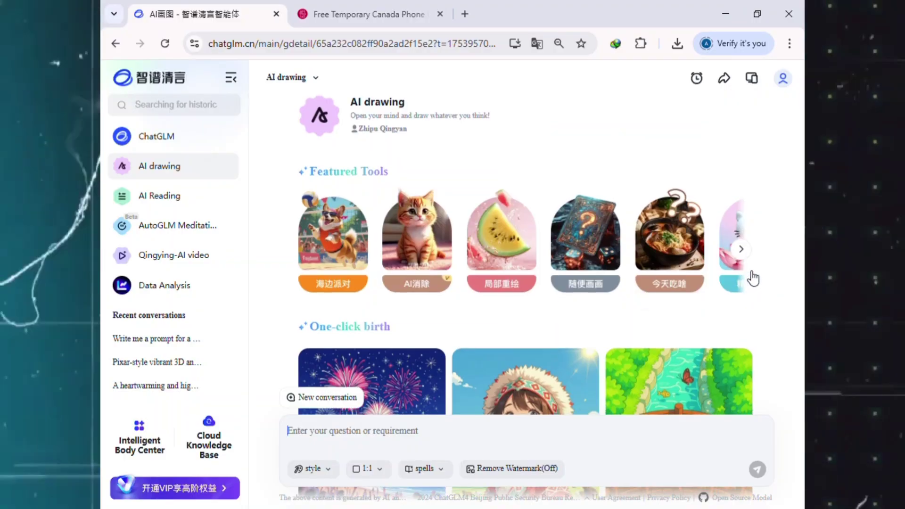
{"action": "scroll", "coordinate": [770, 257], "scroll_direction": "down", "scroll_amount": 3}
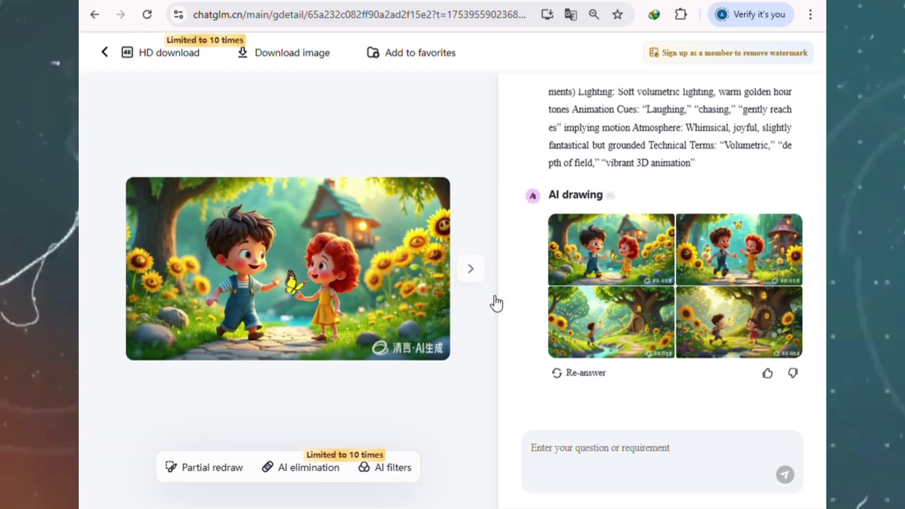
{"action": "left_click", "coordinate": [474, 273]}
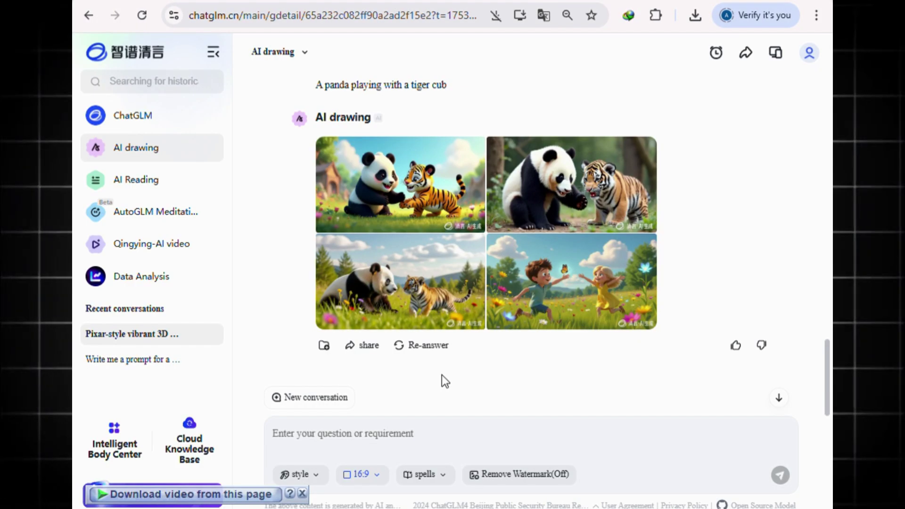
{"action": "left_click", "coordinate": [410, 182]}
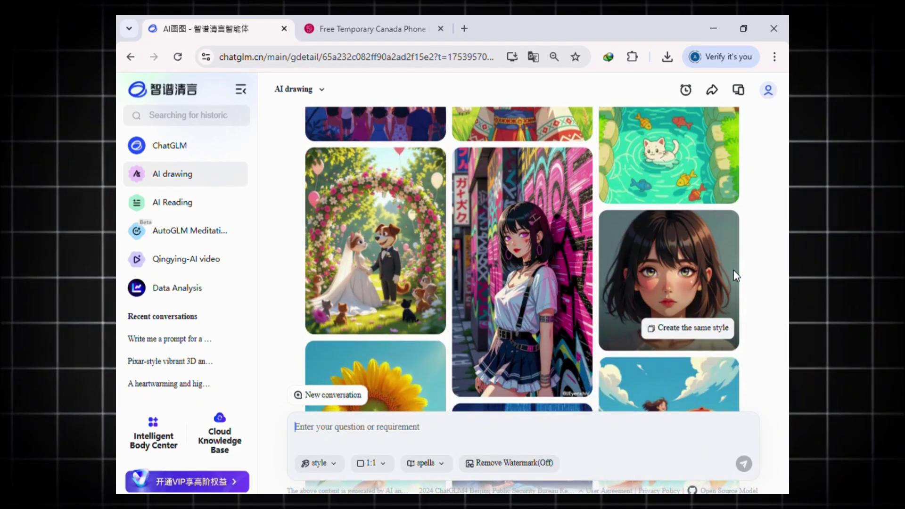
{"action": "scroll", "coordinate": [735, 272], "scroll_direction": "down", "scroll_amount": 3}
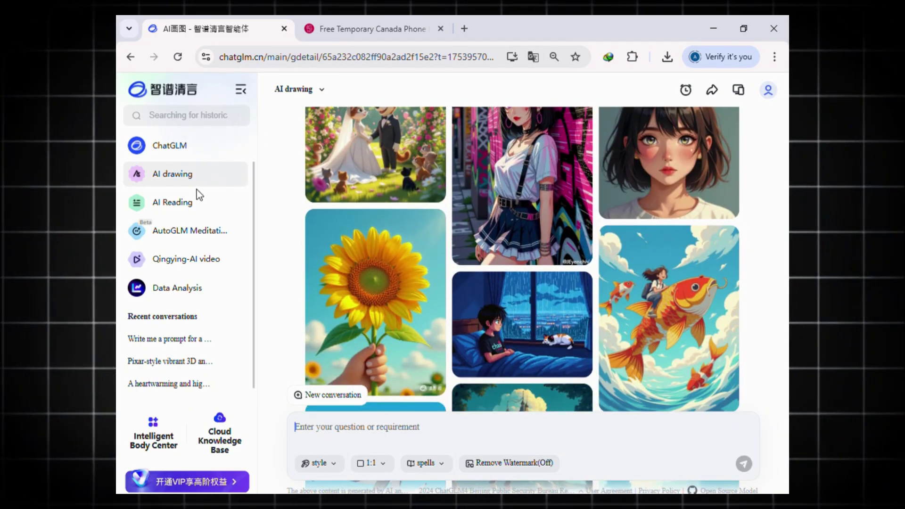
Step: On the Qingying AI video page, upload the children-in-garden picture at Original image proportion
{"action": "left_click", "coordinate": [207, 264]}
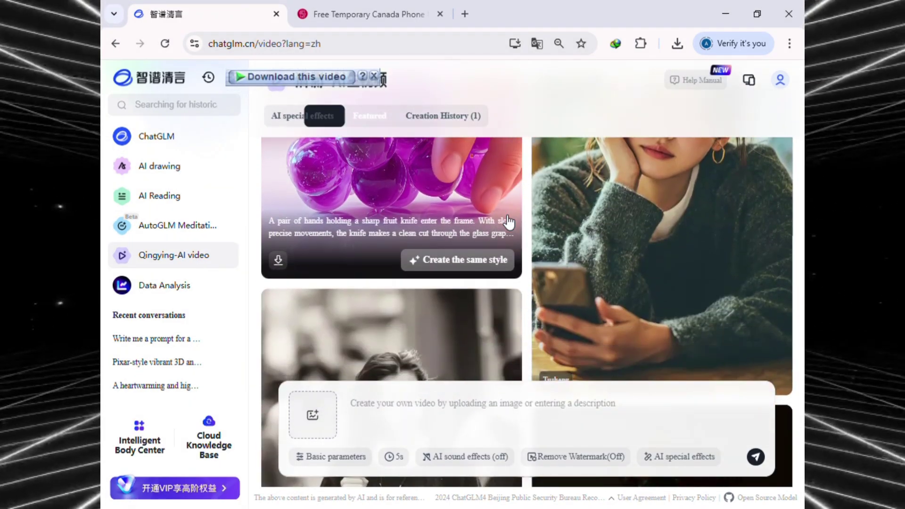
{"action": "scroll", "coordinate": [509, 222], "scroll_direction": "down", "scroll_amount": 10}
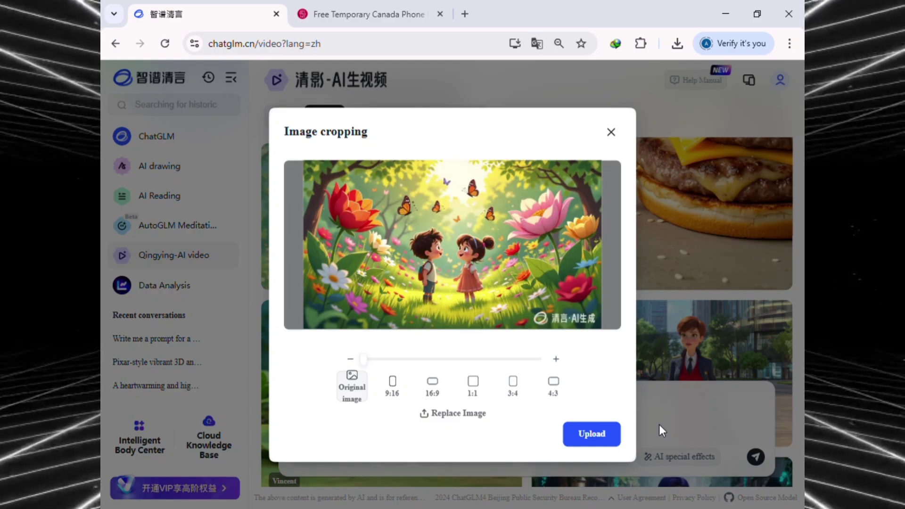
{"action": "left_click", "coordinate": [590, 434]}
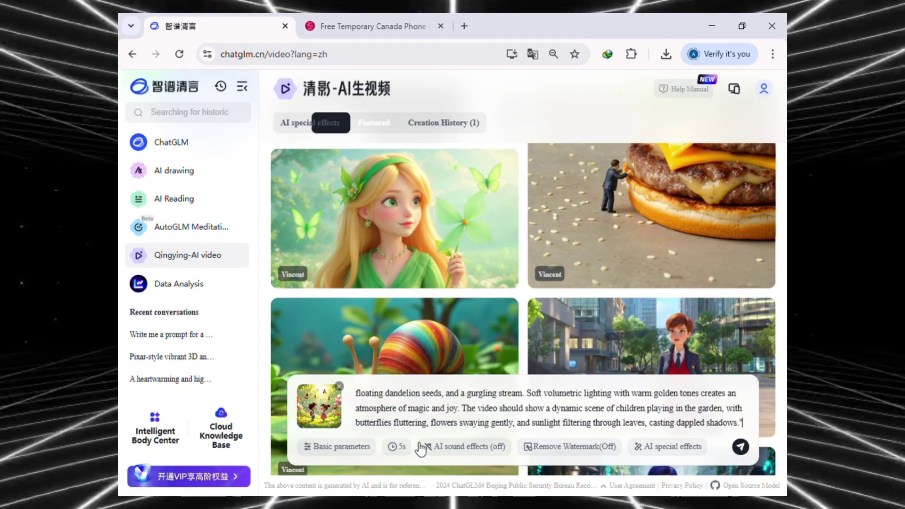
Step: Keep the 5-second duration and submit the pasted Pixar-style garden video prompt
{"action": "left_click", "coordinate": [340, 447]}
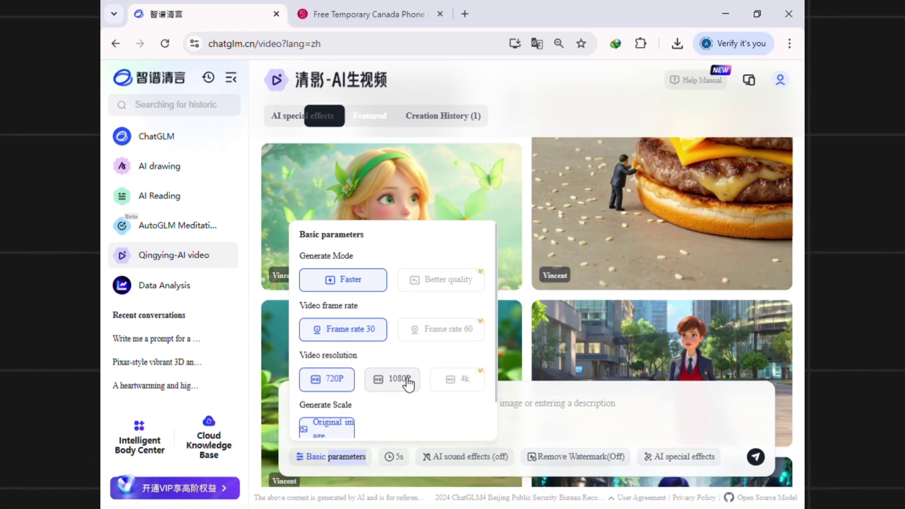
{"action": "scroll", "coordinate": [409, 392], "scroll_direction": "down", "scroll_amount": 1}
{"action": "left_click", "coordinate": [576, 417]}
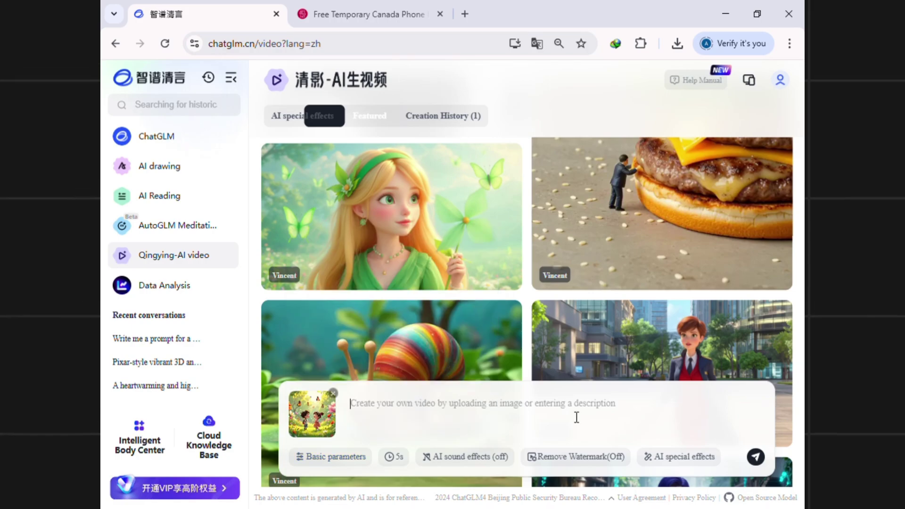
{"action": "left_click", "coordinate": [400, 459]}
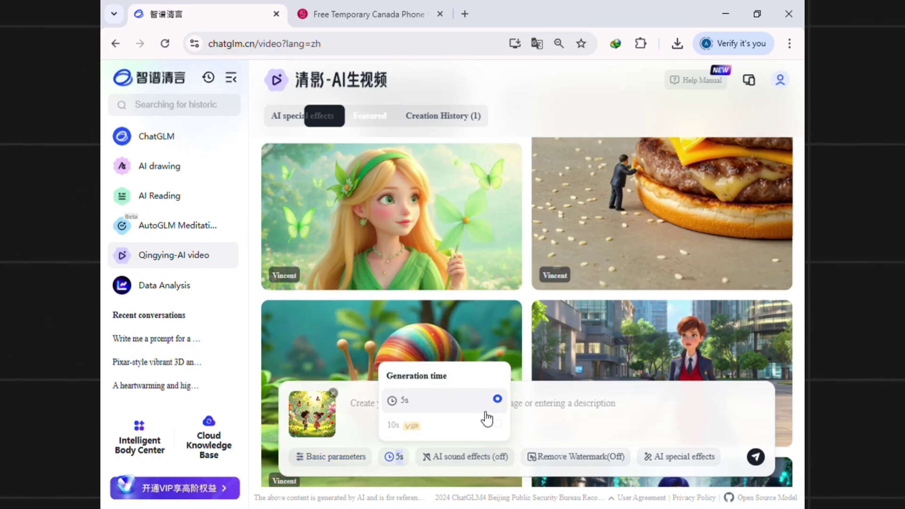
{"action": "left_click", "coordinate": [571, 427]}
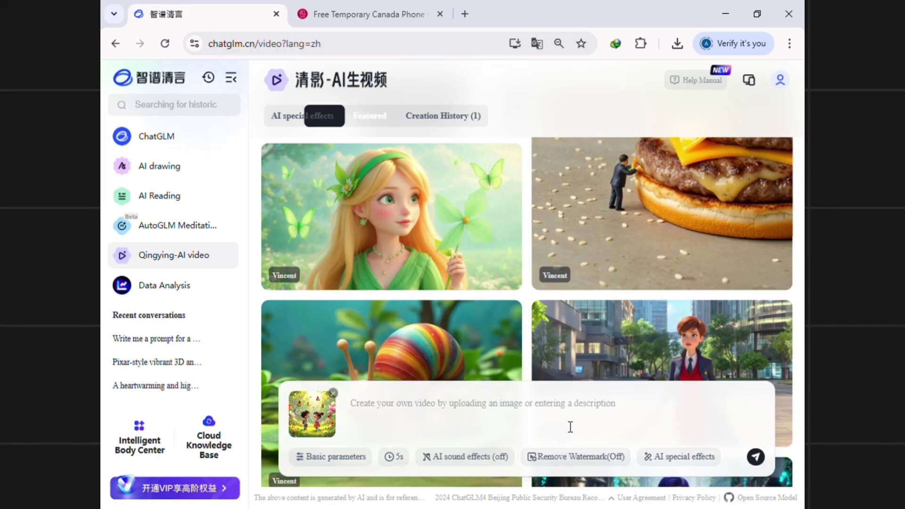
{"action": "key", "text": "ctrl+v"}
{"action": "left_click", "coordinate": [756, 458]}
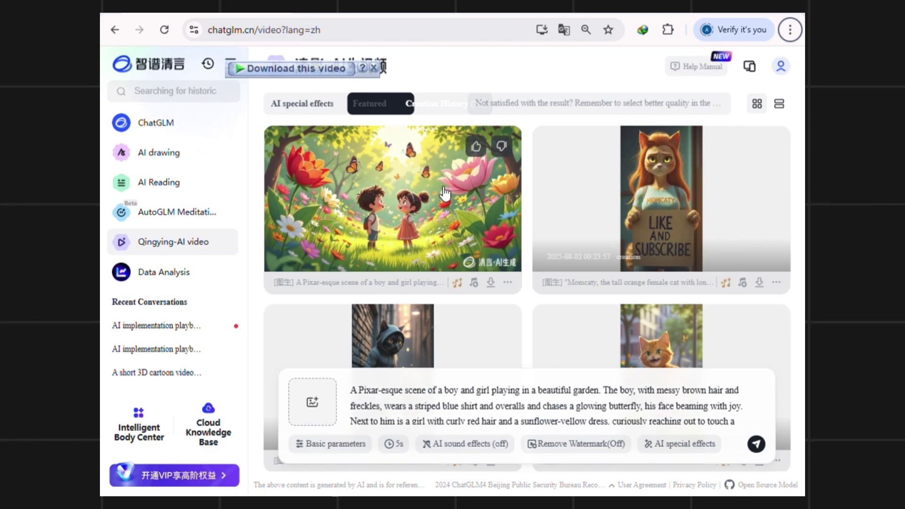
Step: View the finished 5-second garden video, then go back to the chat home page
{"action": "left_click", "coordinate": [444, 193]}
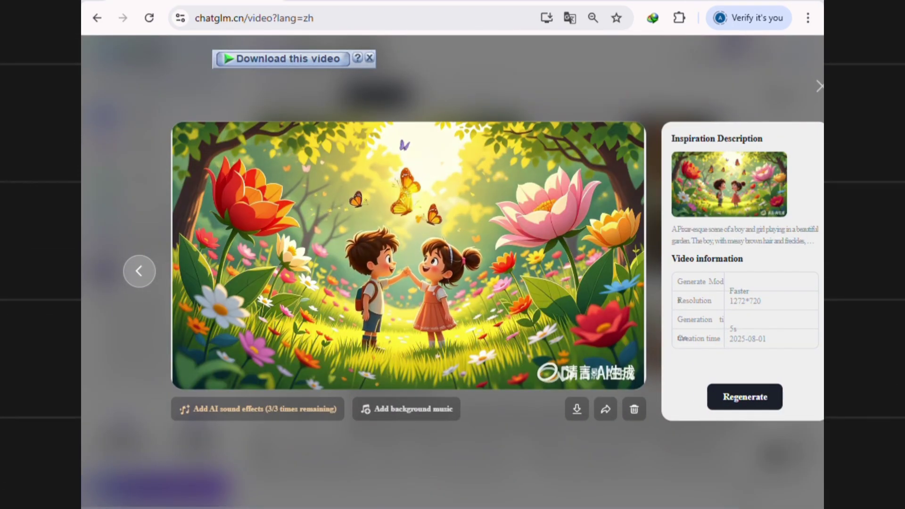
{"action": "left_click", "coordinate": [85, 23]}
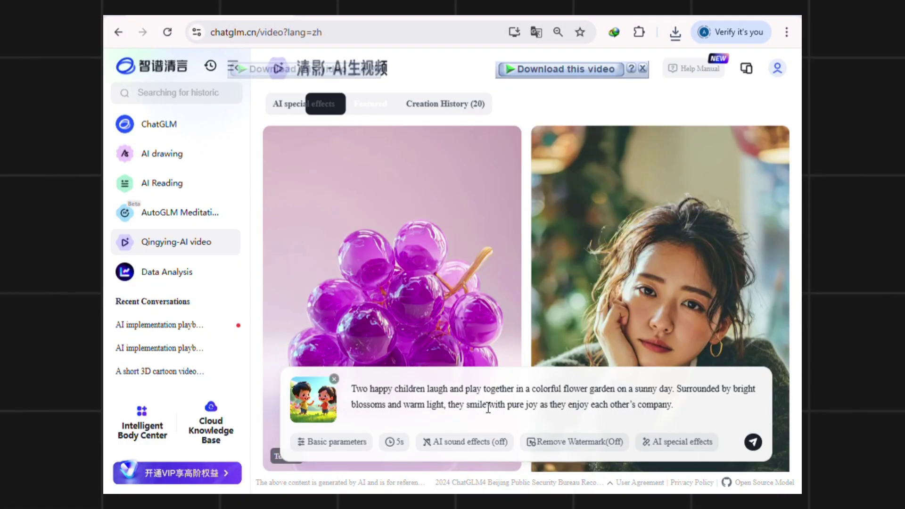
Step: Set 1080P resolution, then open and download the finished children-in-garden video and go back
{"action": "left_click", "coordinate": [329, 454]}
{"action": "left_click", "coordinate": [407, 373]}
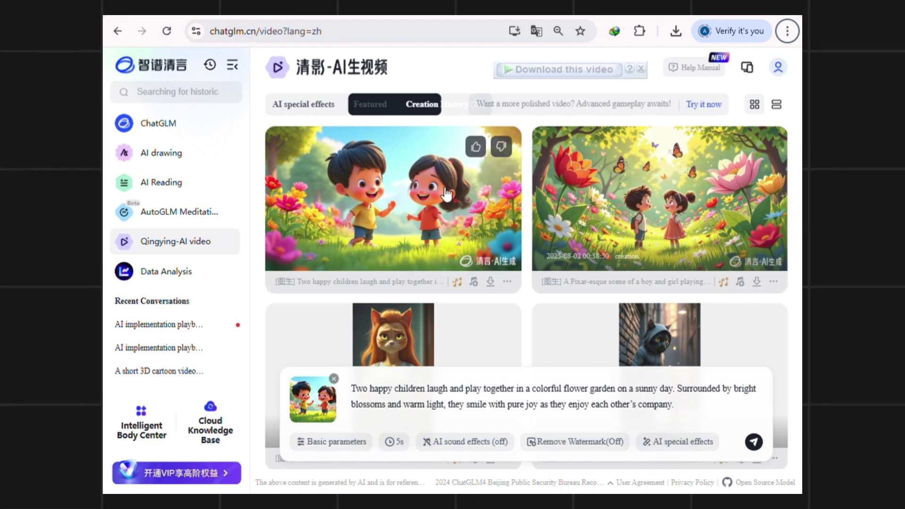
{"action": "left_click", "coordinate": [497, 254]}
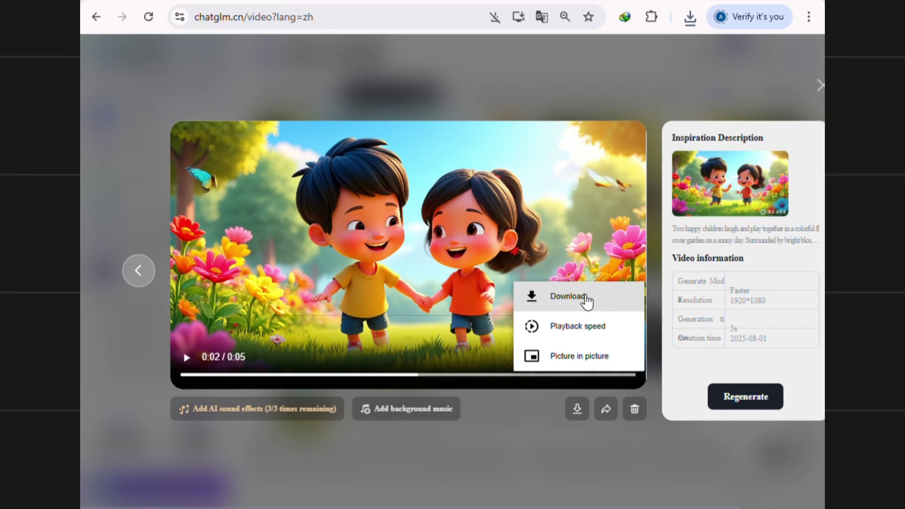
{"action": "left_click", "coordinate": [587, 300]}
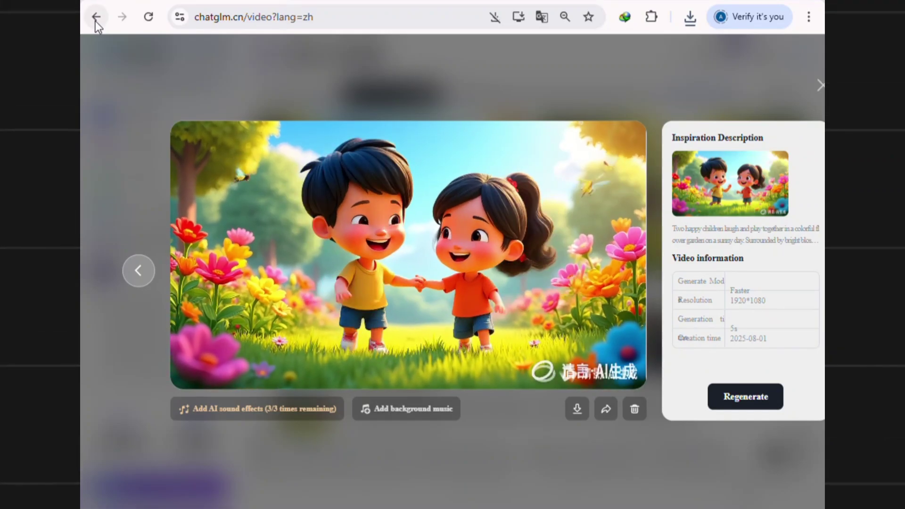
{"action": "left_click", "coordinate": [95, 20]}
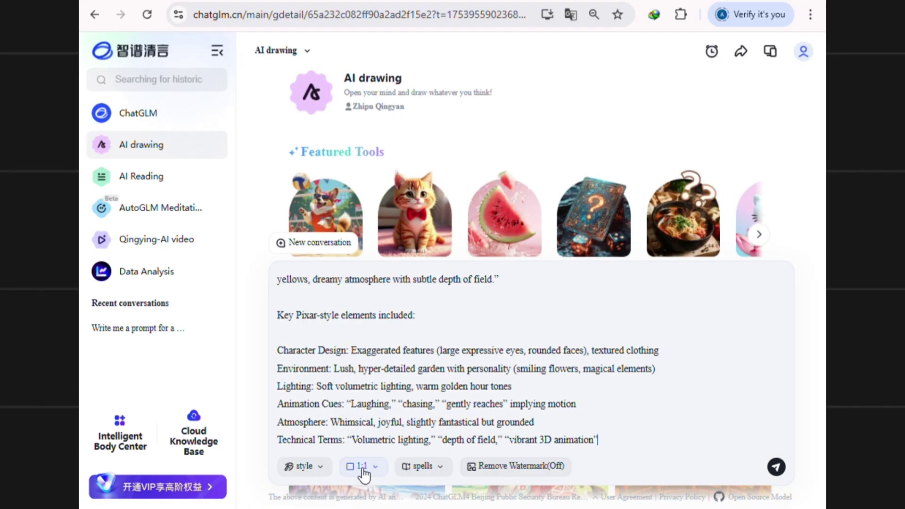
Step: Open the finished cyberpunk video and confirm the clip's crop in CapCut
{"action": "left_click", "coordinate": [362, 466]}
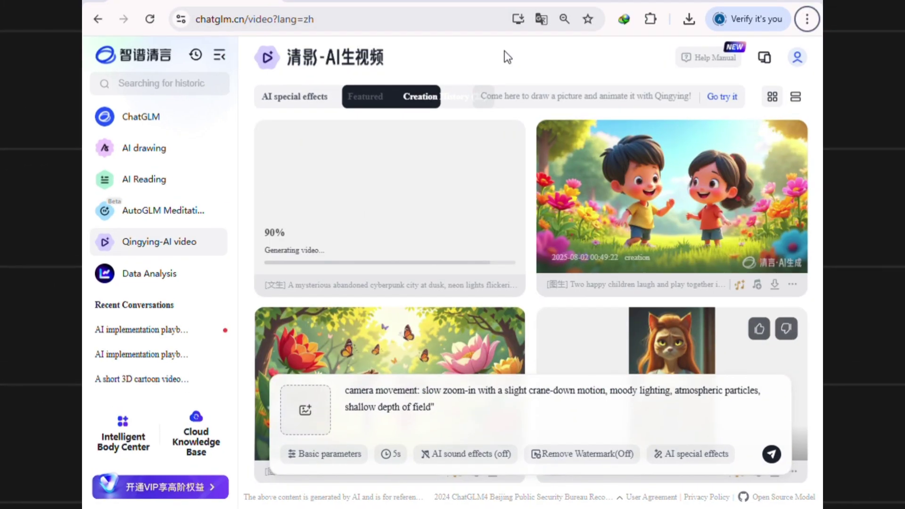
{"action": "left_click", "coordinate": [471, 216]}
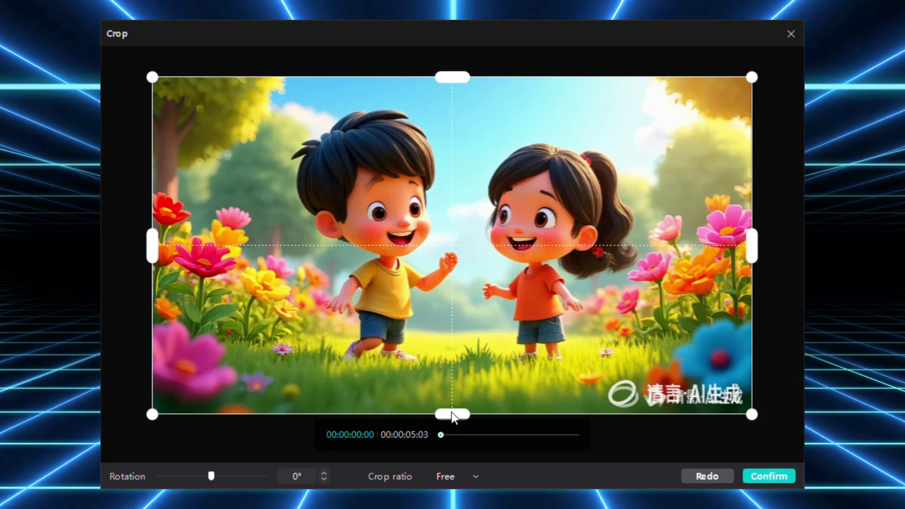
{"action": "left_click", "coordinate": [748, 474]}
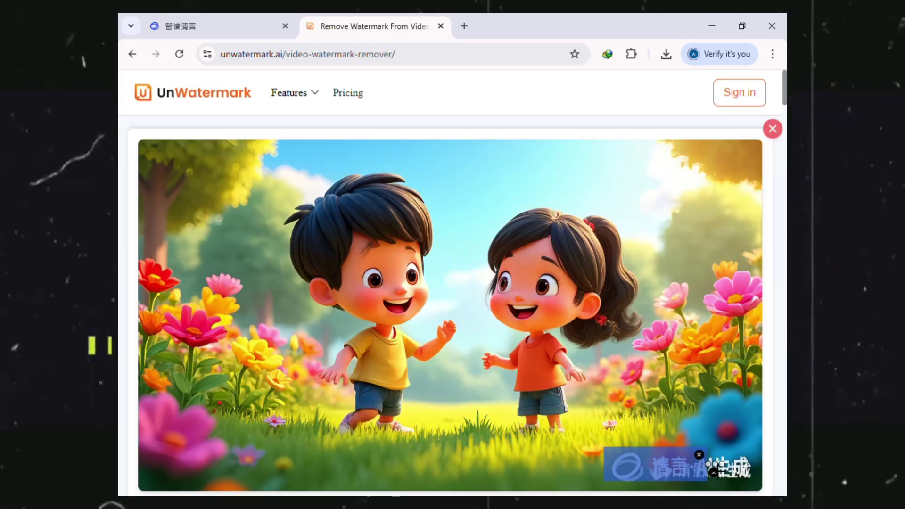
Step: Zoom the UnWatermark page out with Ctrl+minus to reveal the removal tools
{"action": "key", "text": "ctrl+minus"}
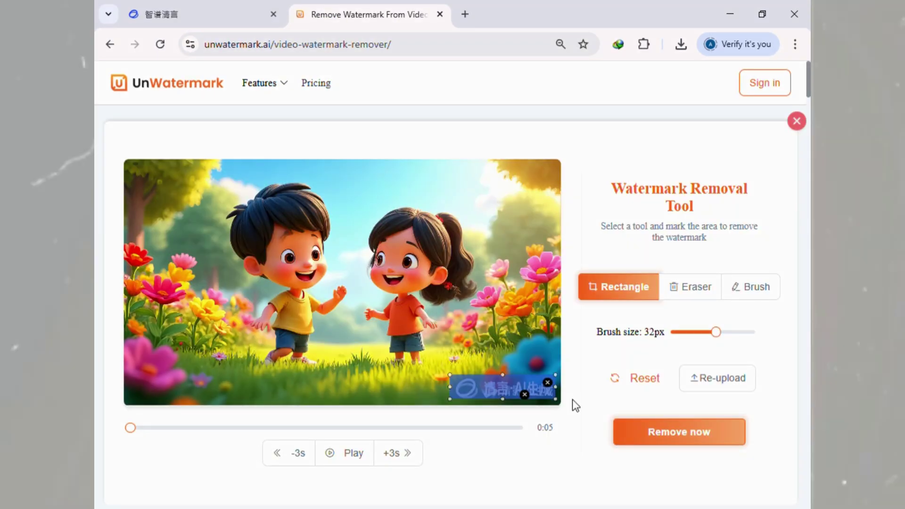